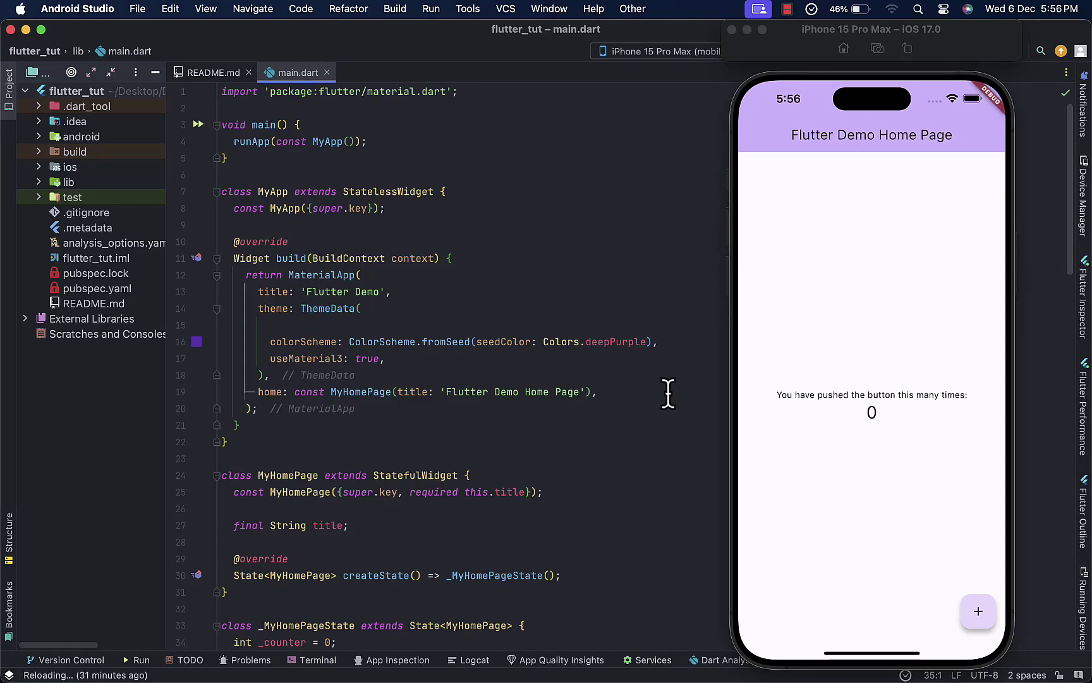
scroll(669, 393, "down", 1)
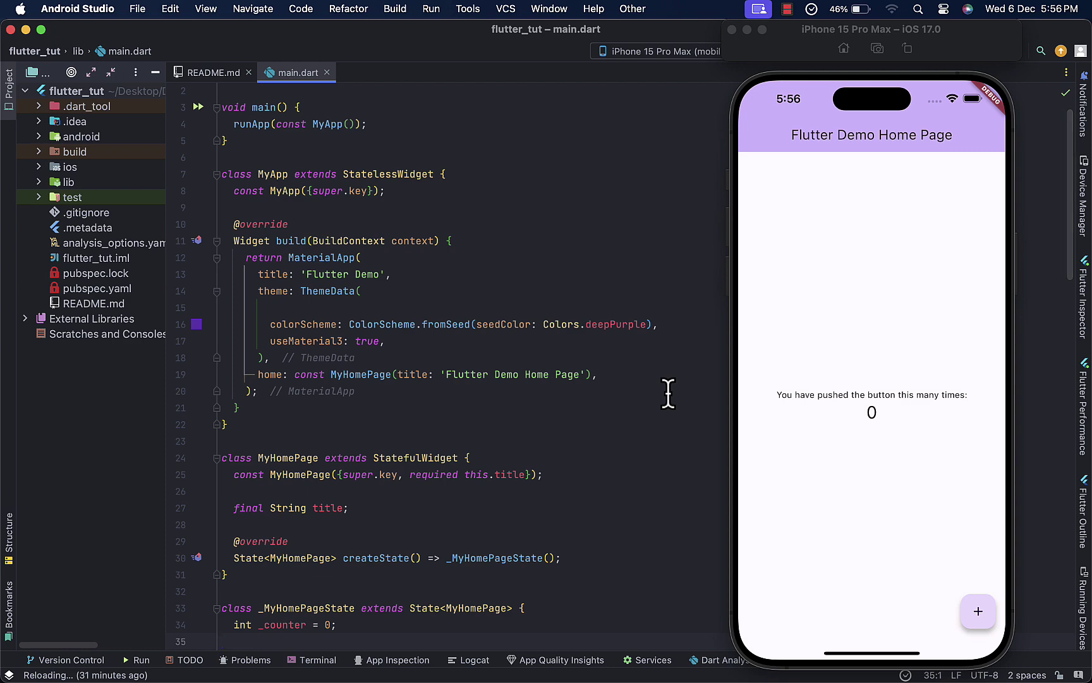
scroll(669, 393, "down", 5)
scroll(669, 394, "down", 2)
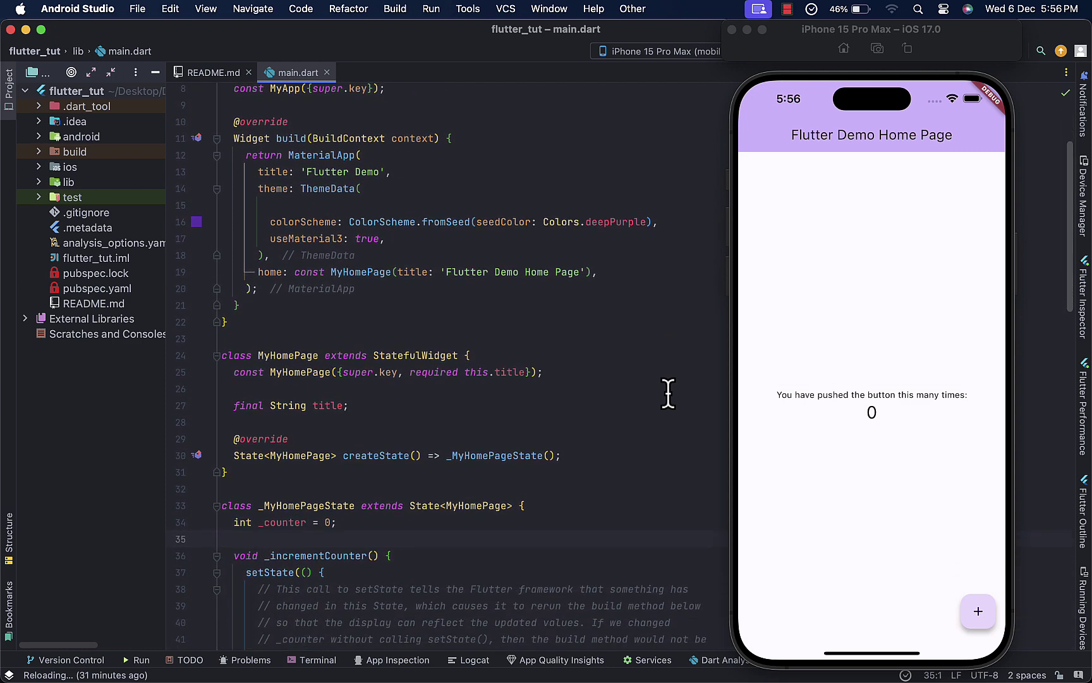
scroll(668, 393, "down", 5)
scroll(668, 394, "down", 2)
scroll(669, 393, "down", 2)
scroll(669, 393, "down", 3)
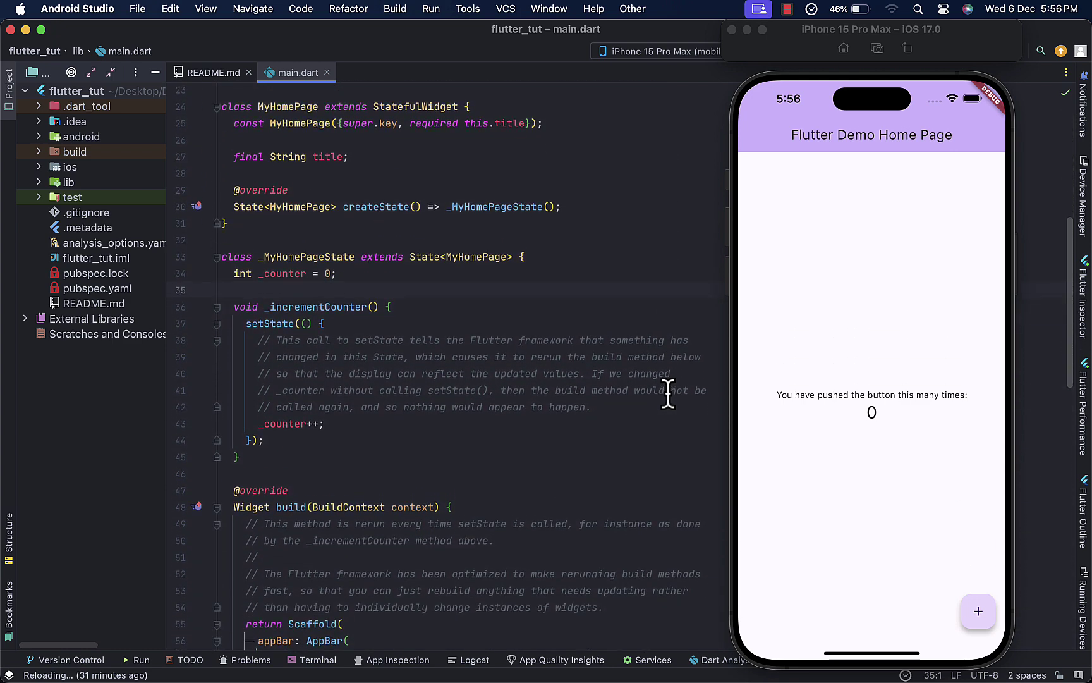
scroll(668, 394, "up", 5)
scroll(669, 394, "up", 2)
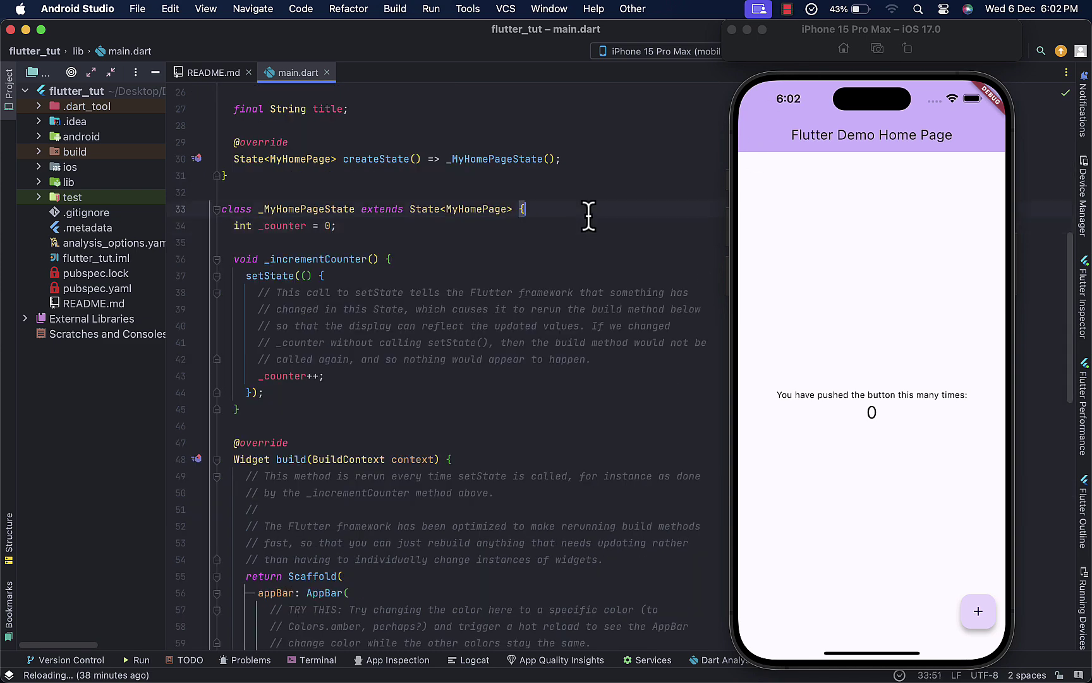
scroll(588, 216, "up", 1)
scroll(588, 215, "up", 1)
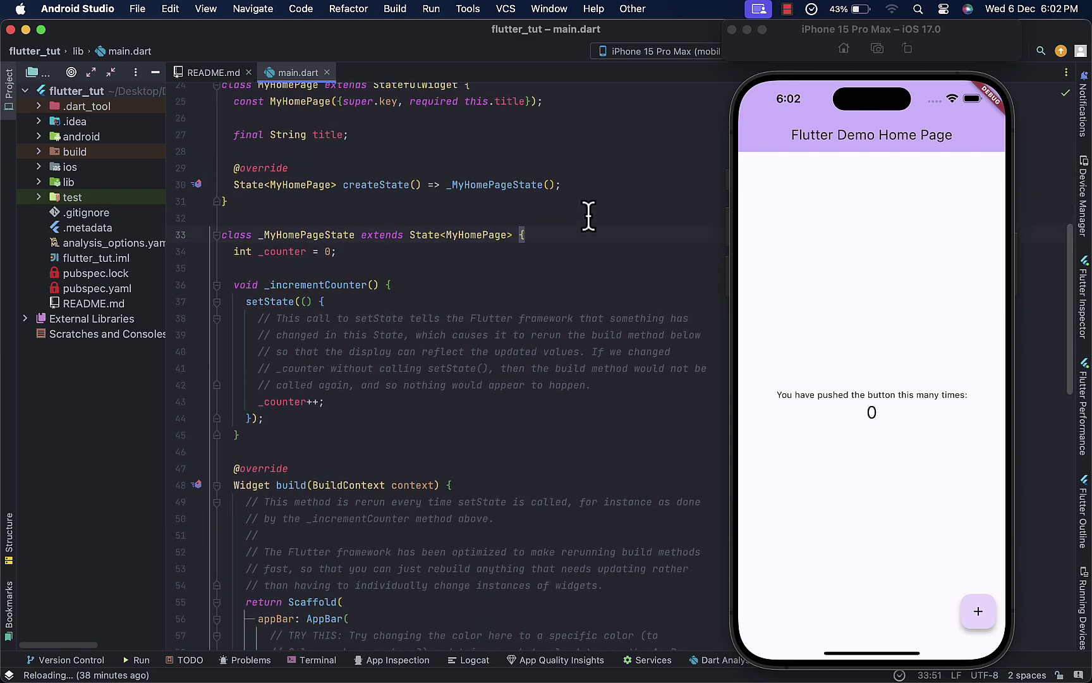
scroll(588, 215, "up", 2)
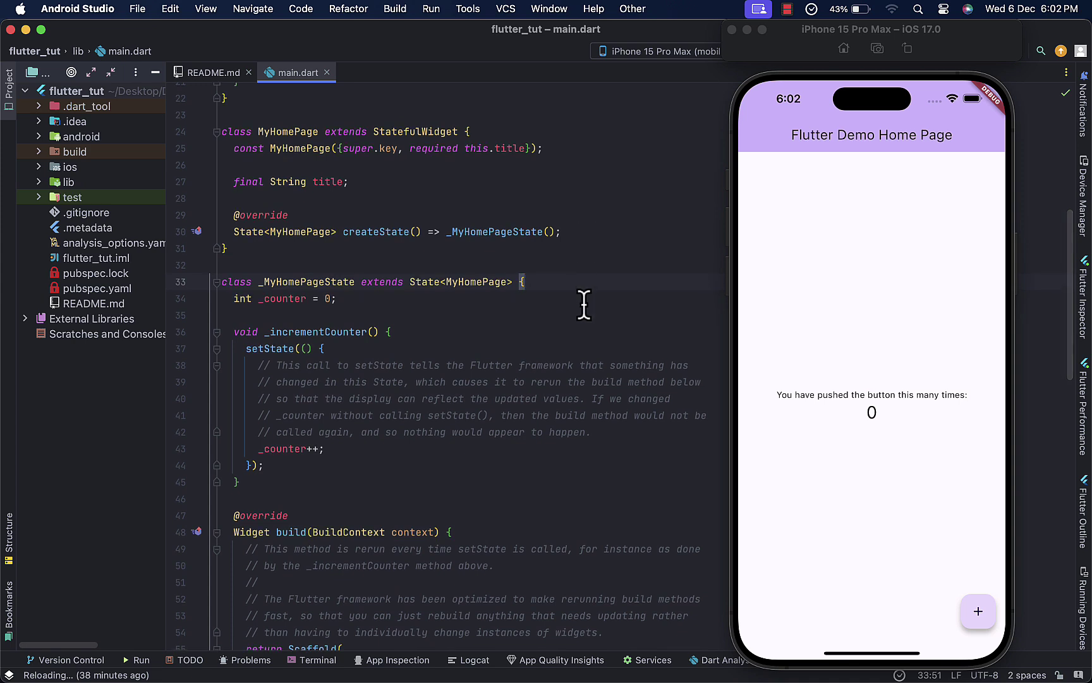
scroll(482, 350, "down", 1)
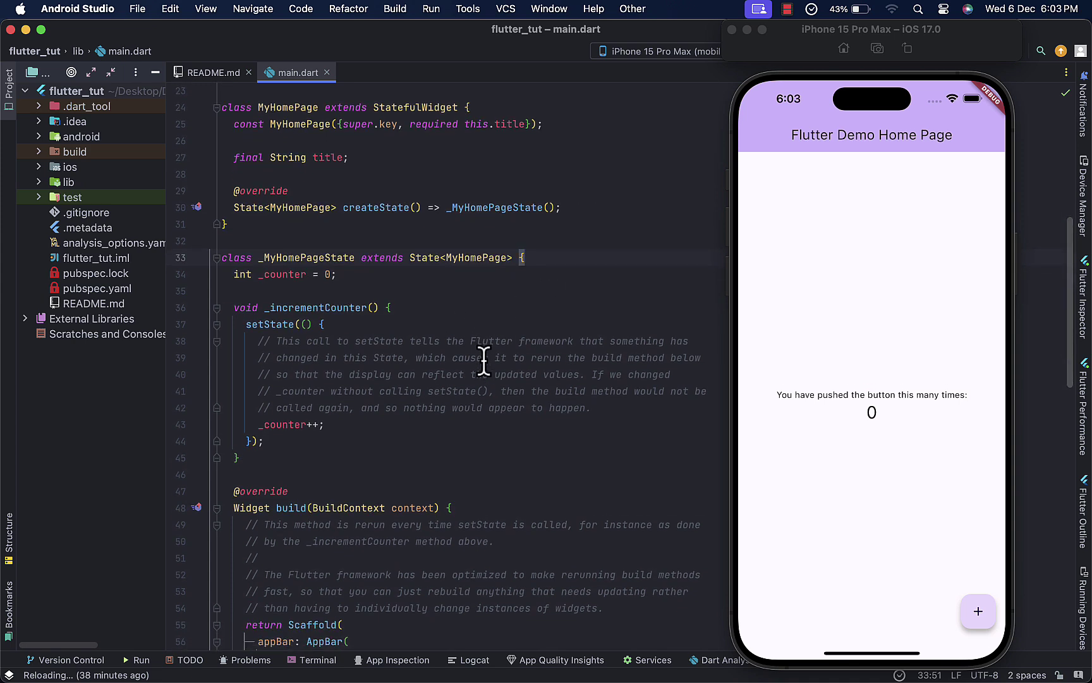
- Review the int _counter declaration and the setState increment in _incrementCounter
left_click_drag(372, 282, 237, 283)
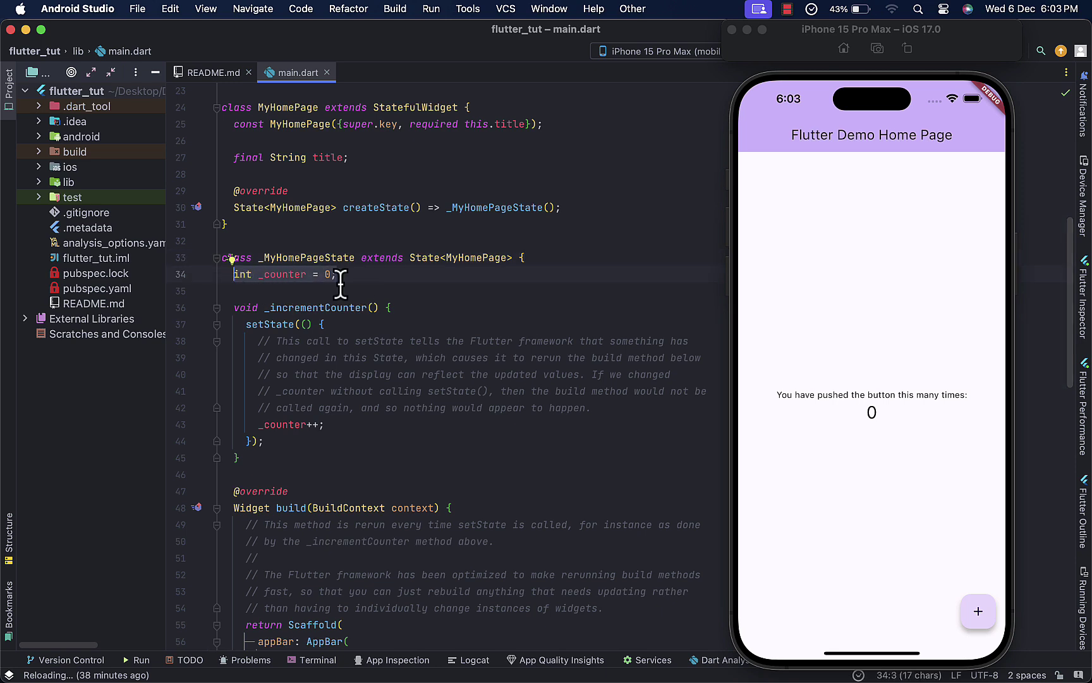
left_click(333, 310)
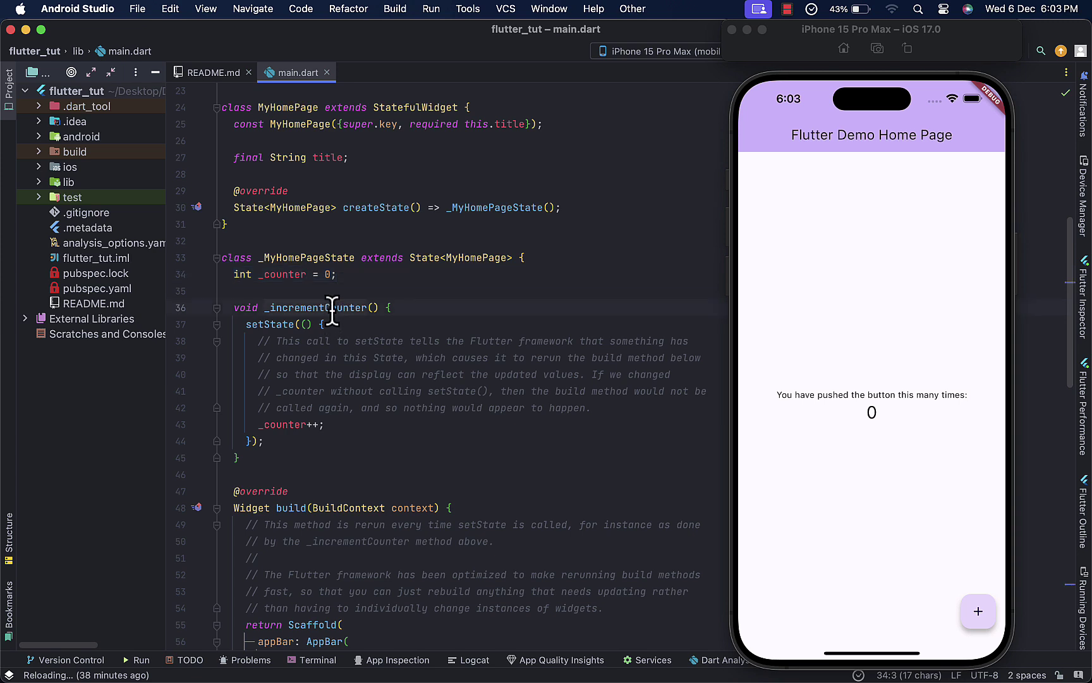
left_click(282, 326)
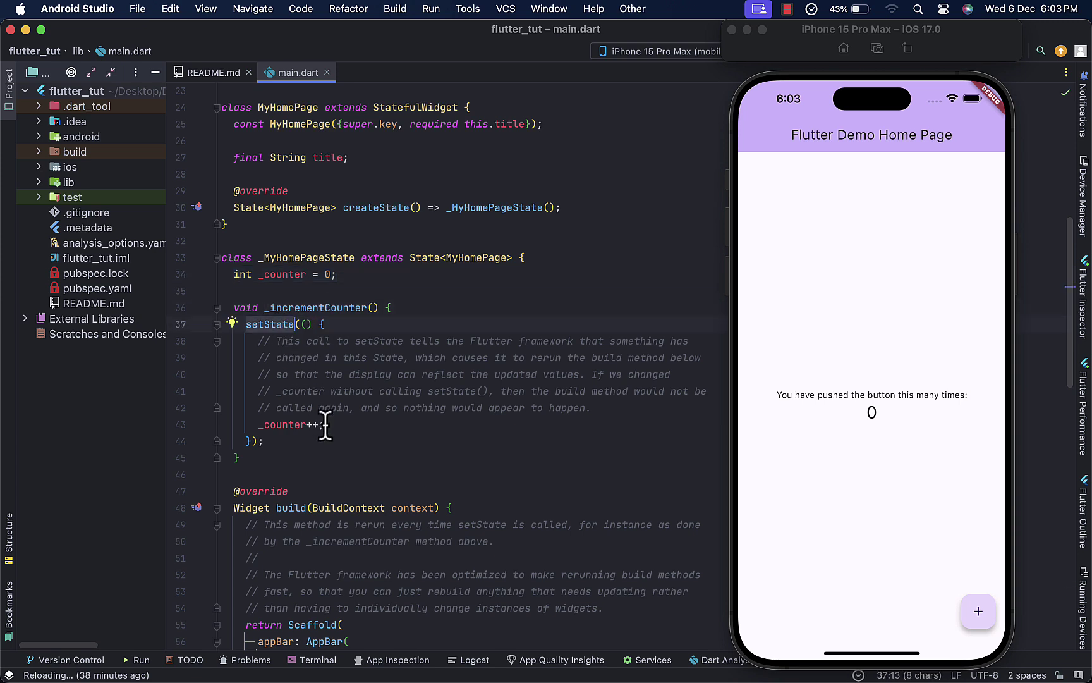
left_click_drag(327, 424, 249, 429)
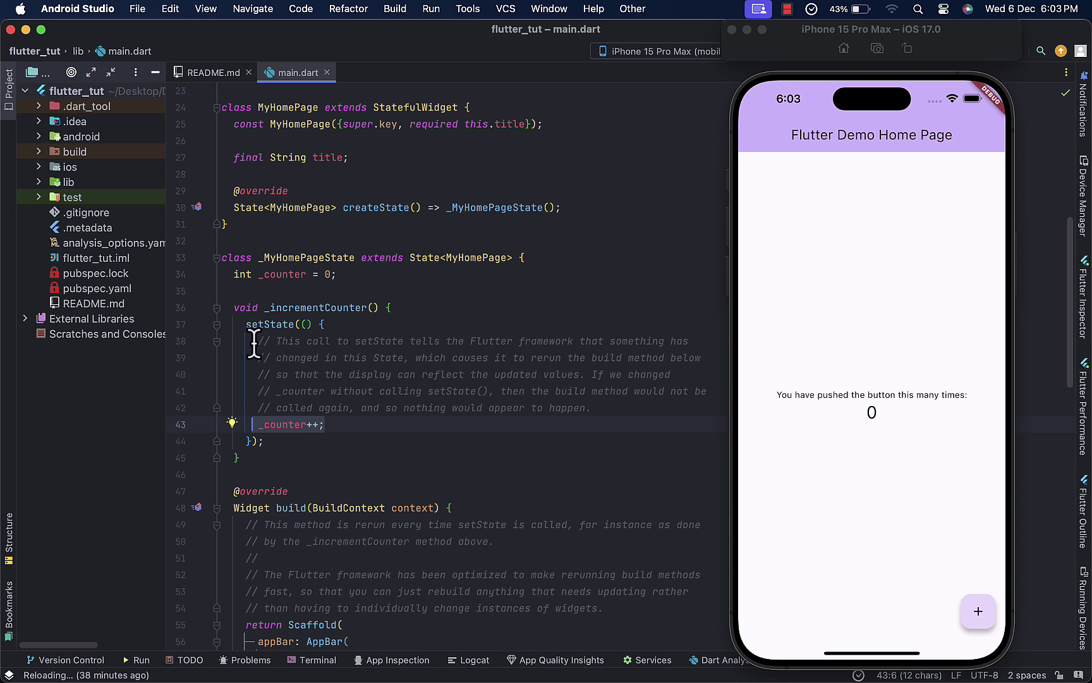
left_click_drag(254, 345, 578, 410)
key("Down")
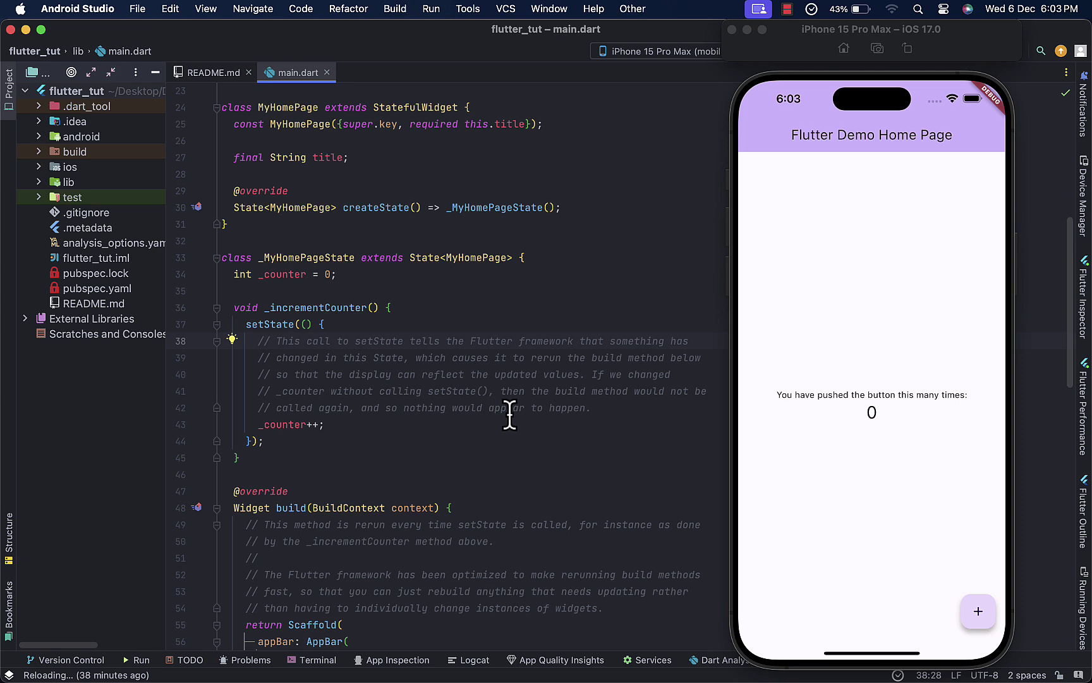
scroll(512, 417, "down", 2)
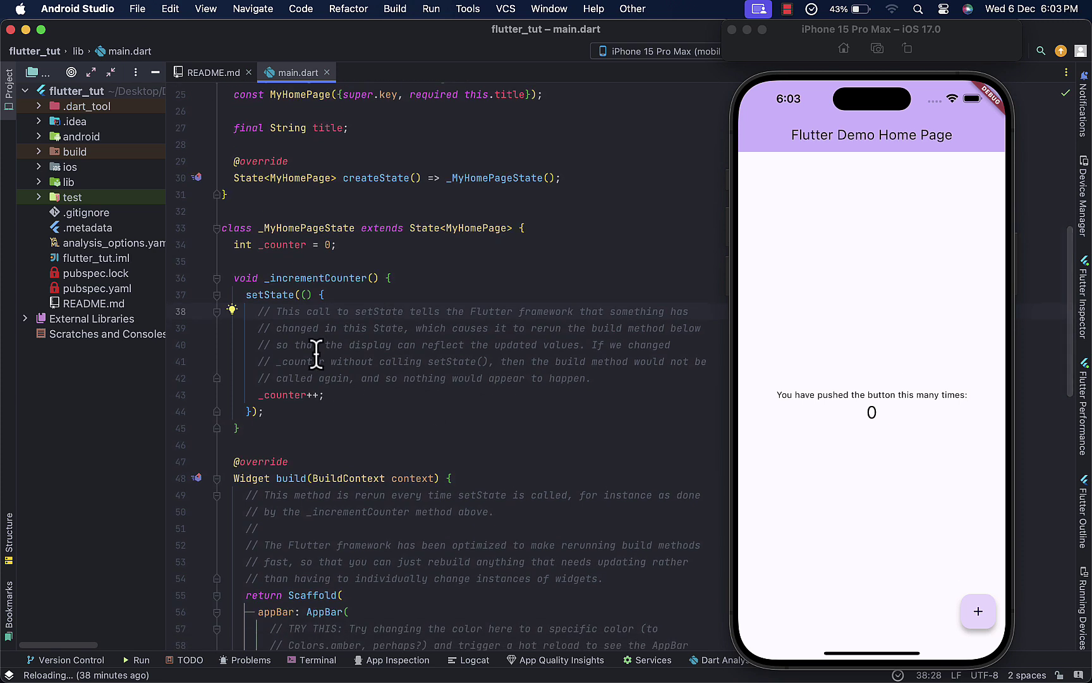
scroll(368, 444, "down", 6)
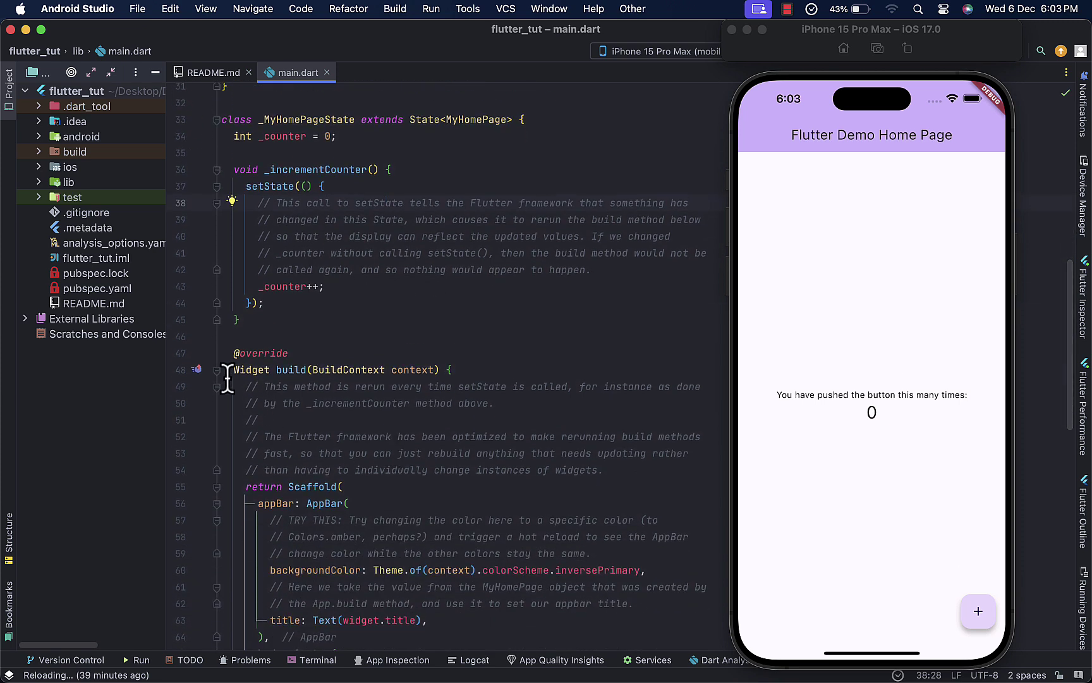
- Inspect the build method and the Text widget displaying $_counter
left_click_drag(227, 369, 498, 390)
left_click(506, 418)
scroll(418, 390, "down", 7)
scroll(418, 391, "down", 3)
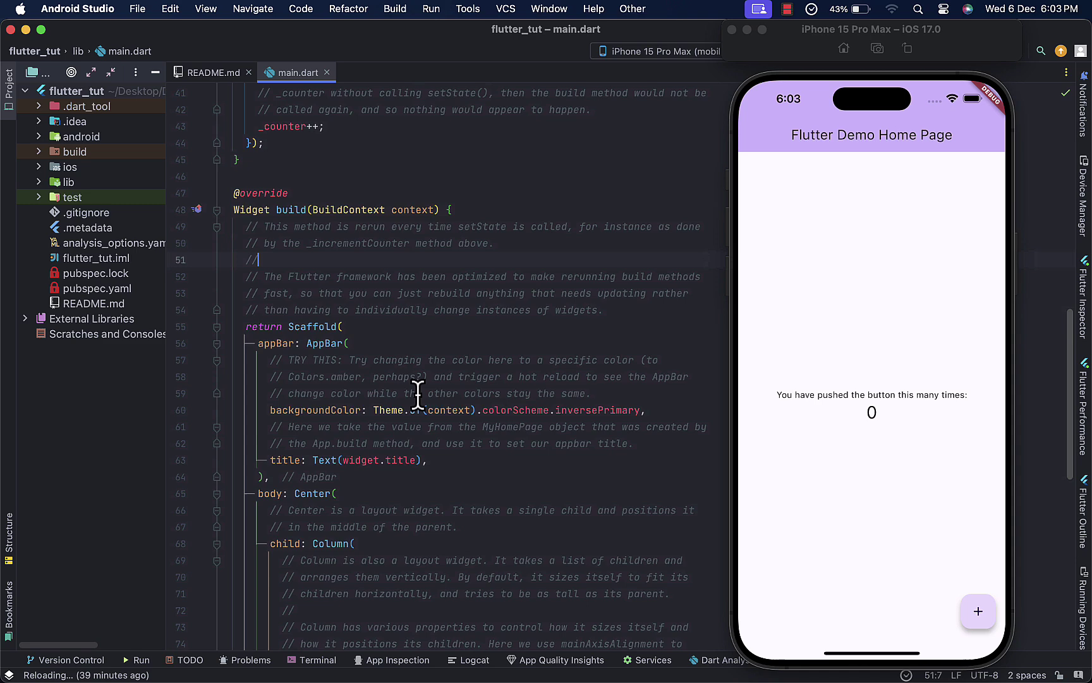
scroll(418, 392, "down", 5)
scroll(384, 427, "down", 5)
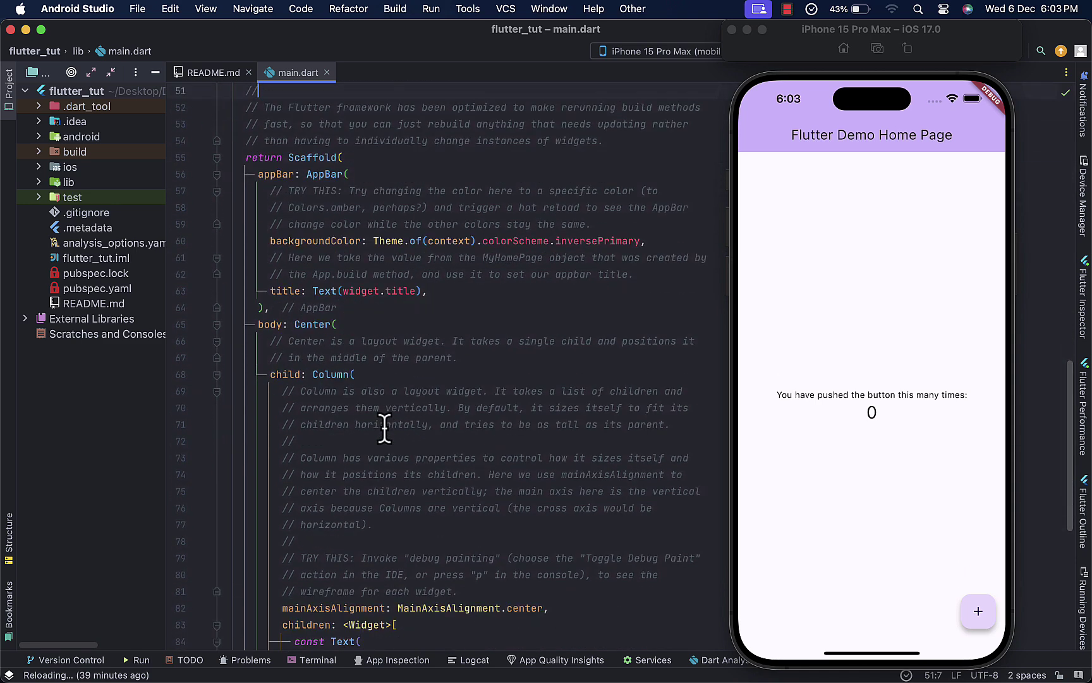
scroll(383, 427, "down", 10)
scroll(383, 426, "down", 3)
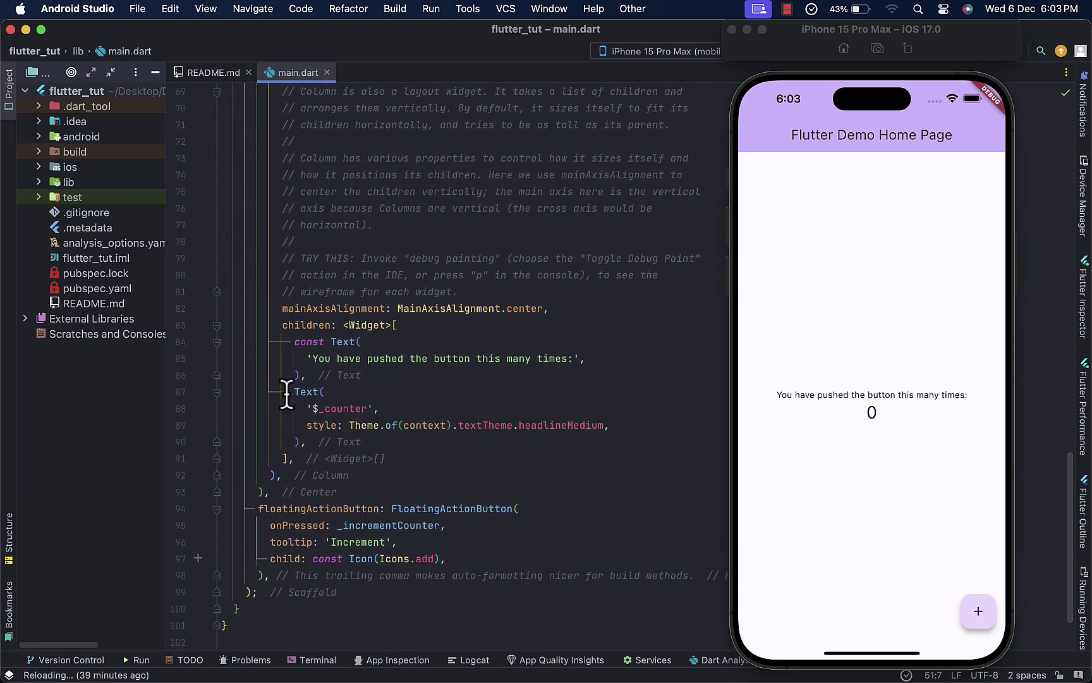
left_click_drag(287, 396, 344, 446)
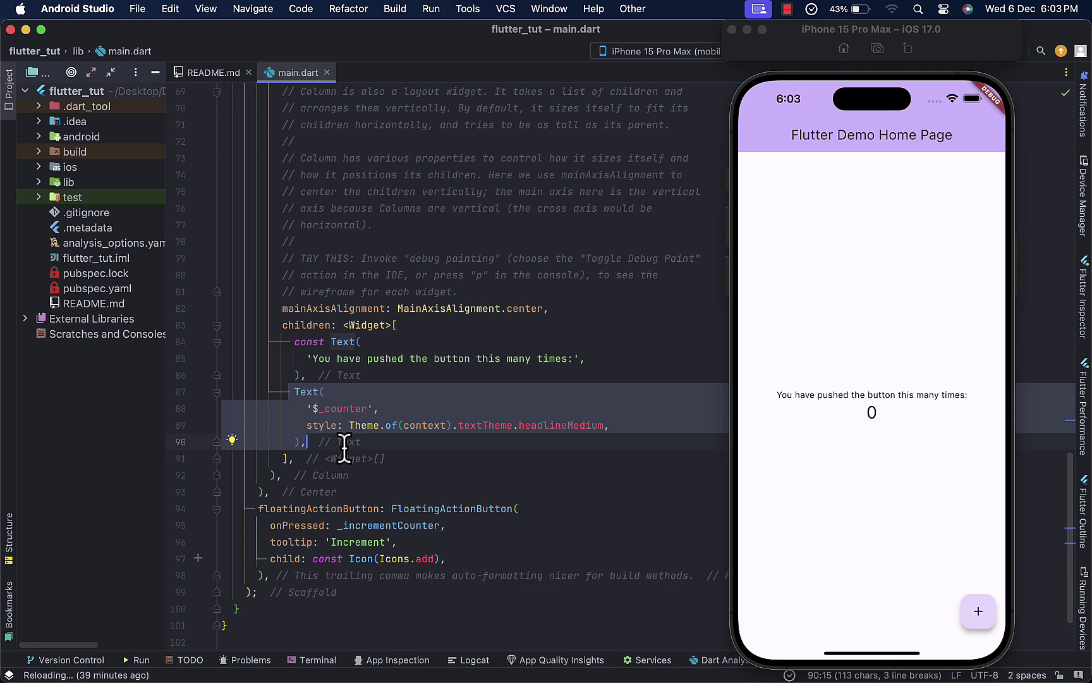
left_click(348, 461)
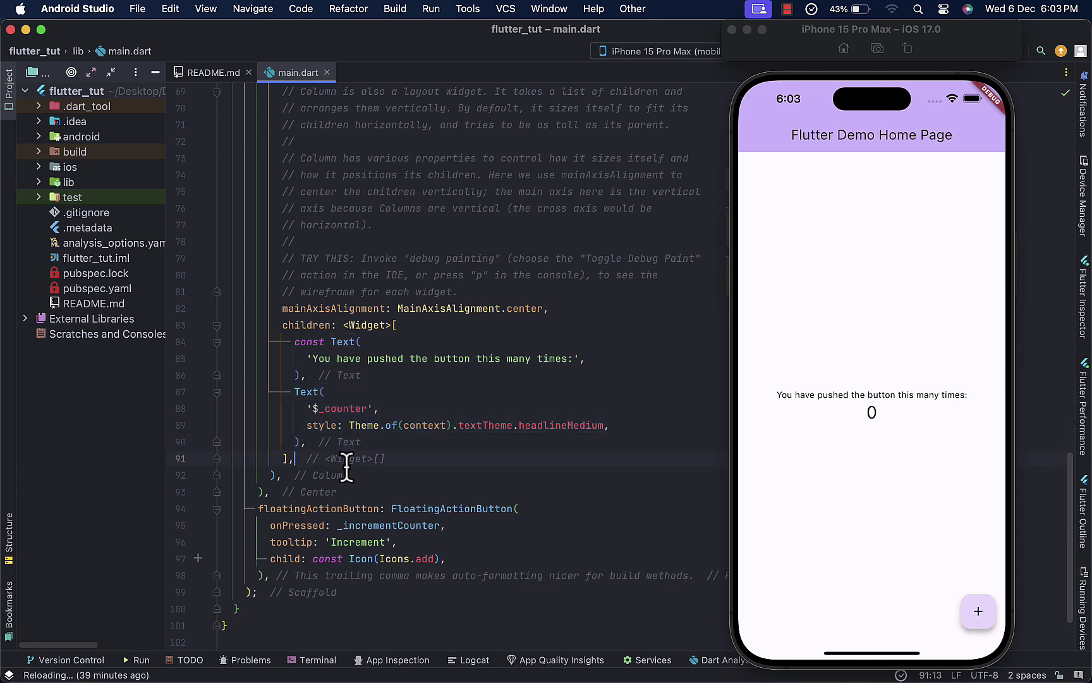
scroll(347, 465, "up", 3)
scroll(347, 468, "up", 1)
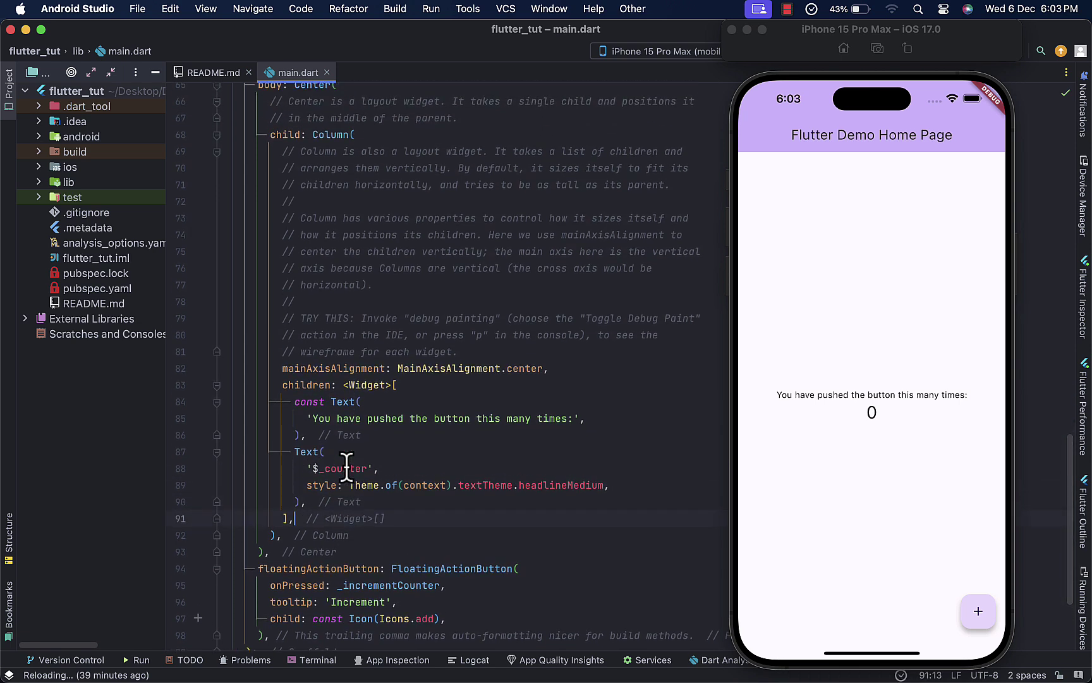
scroll(346, 465, "up", 2)
scroll(347, 462, "up", 2)
scroll(337, 384, "up", 4)
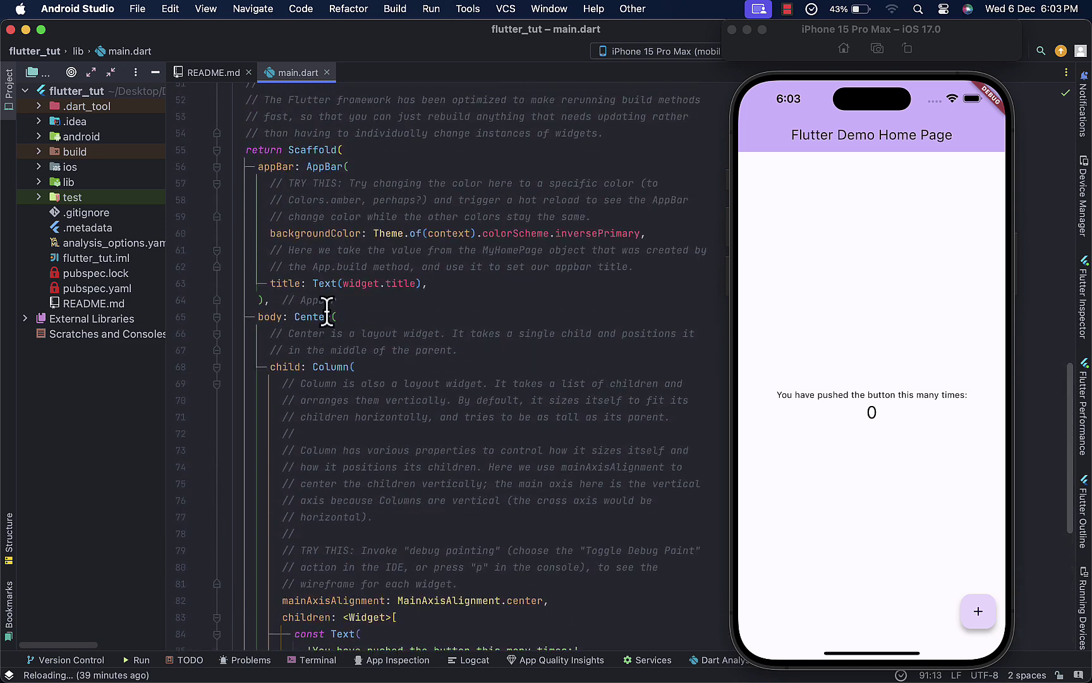
scroll(328, 307, "up", 5)
scroll(327, 308, "down", 5)
scroll(325, 310, "down", 5)
scroll(320, 333, "down", 2)
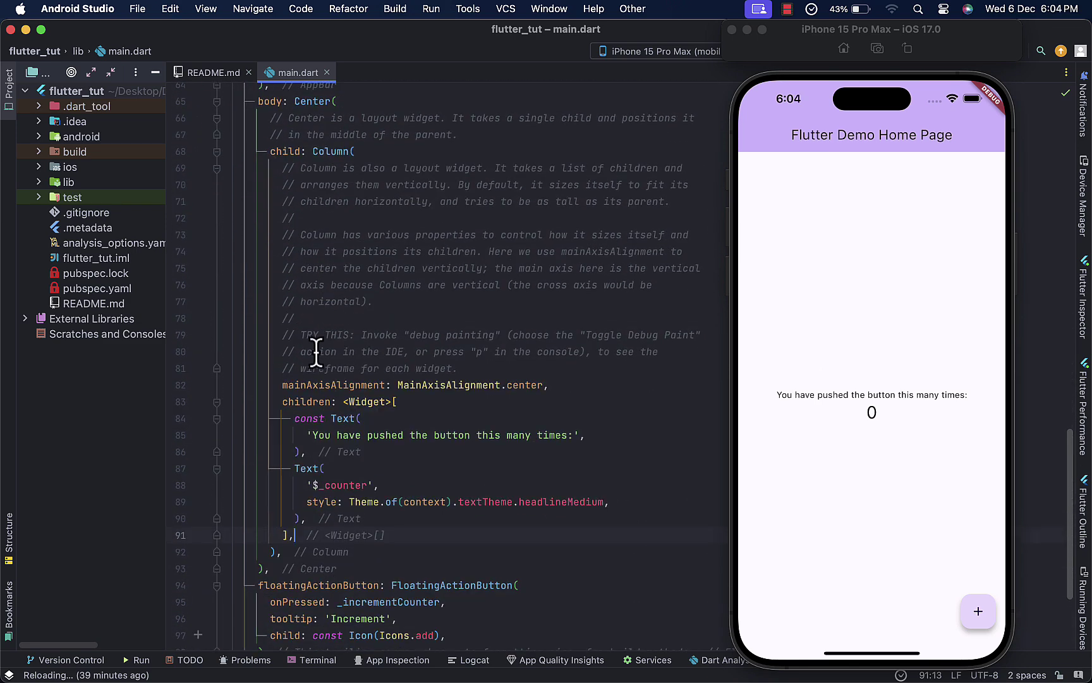
left_click_drag(292, 471, 307, 520)
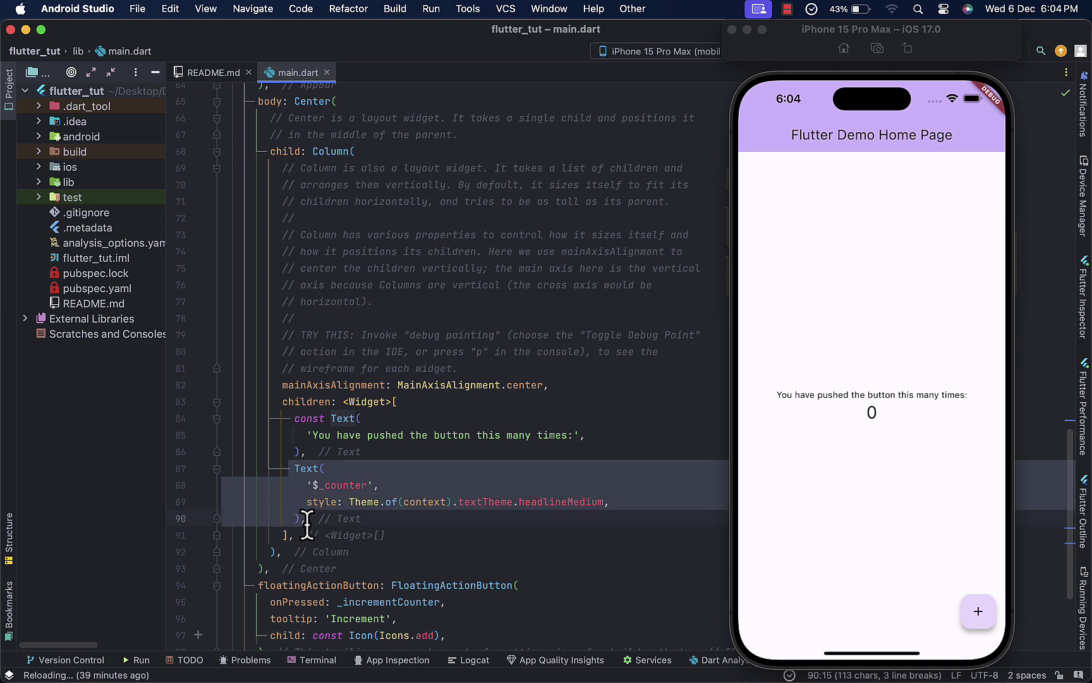
left_click(286, 552)
scroll(342, 541, "down", 1)
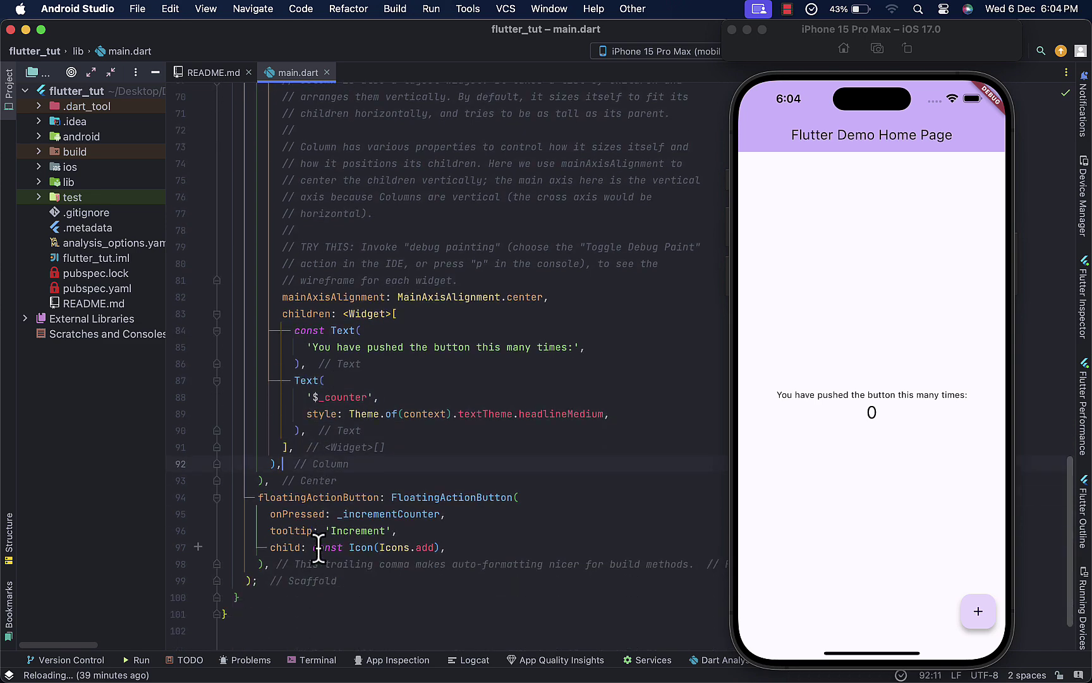
scroll(318, 548, "up", 3)
scroll(318, 547, "up", 3)
scroll(318, 547, "up", 3)
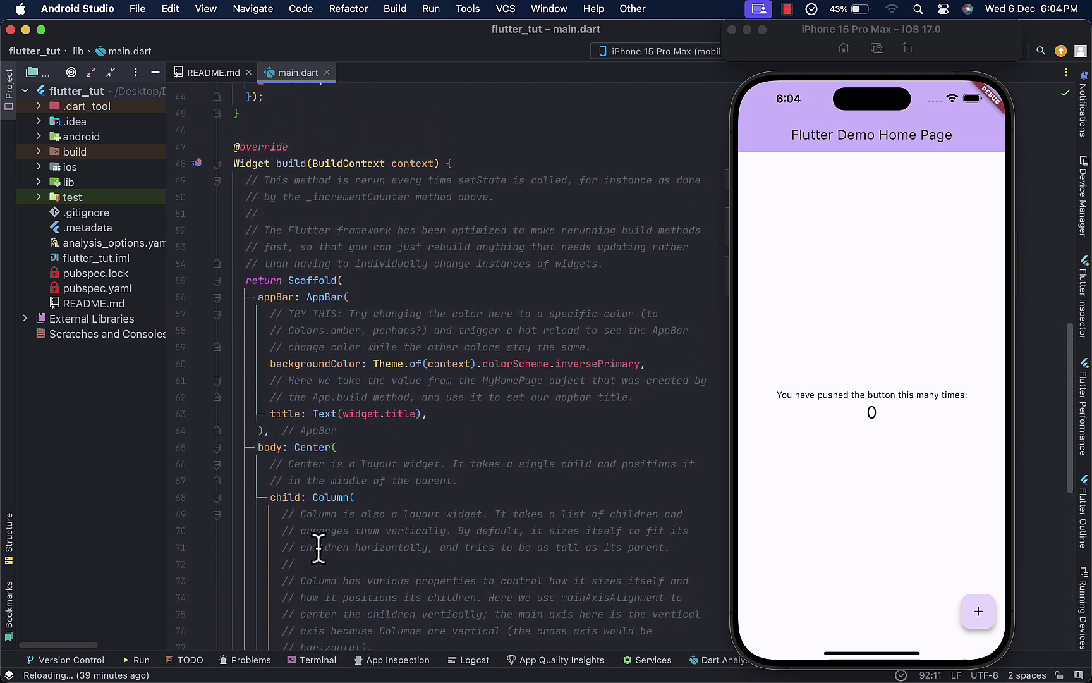
scroll(318, 546, "up", 2)
scroll(317, 547, "up", 3)
scroll(318, 546, "up", 1)
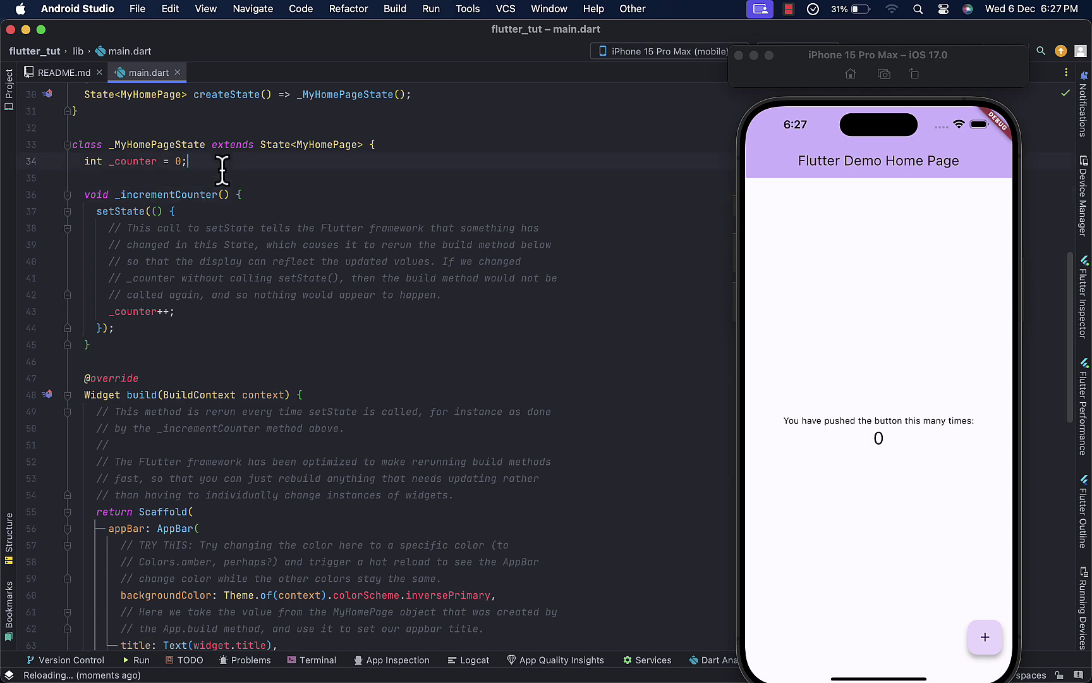
- Change the _counter initial value to ValueNotifier<int>(0) using autocomplete
left_click(115, 163)
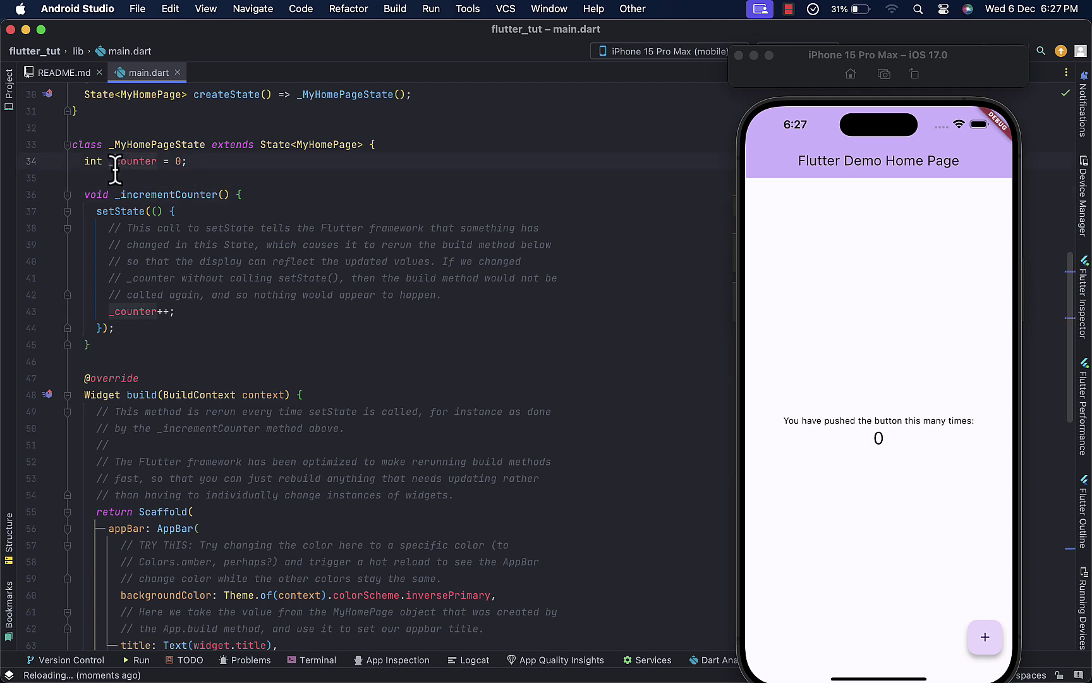
left_click(177, 164)
type("V")
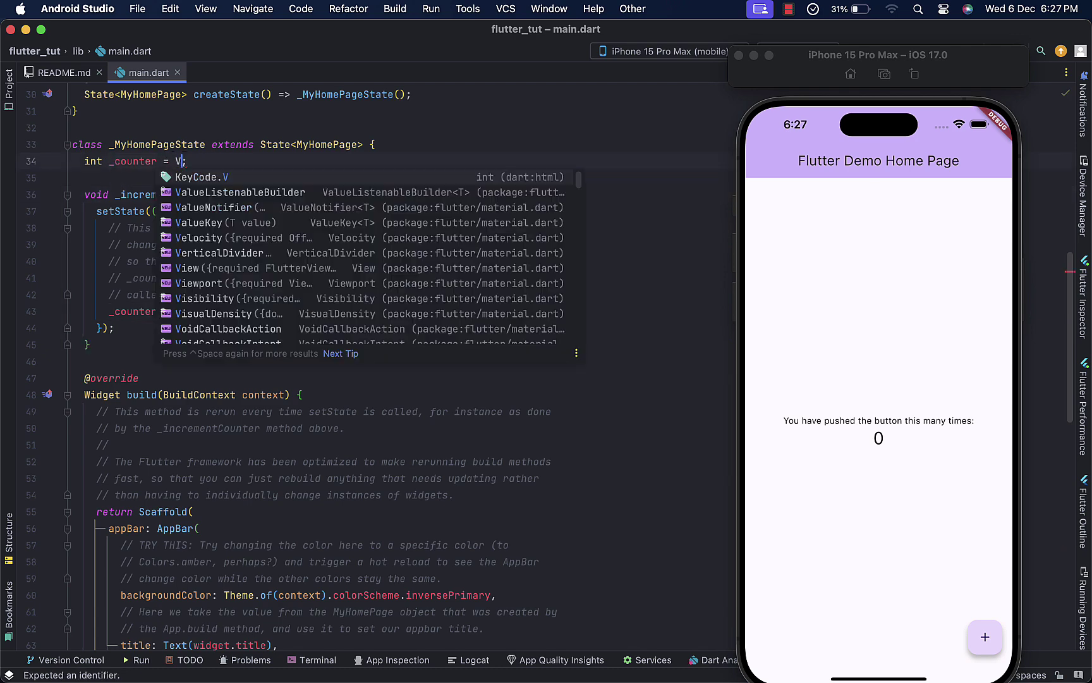
type("al")
key("Down")
key("Return")
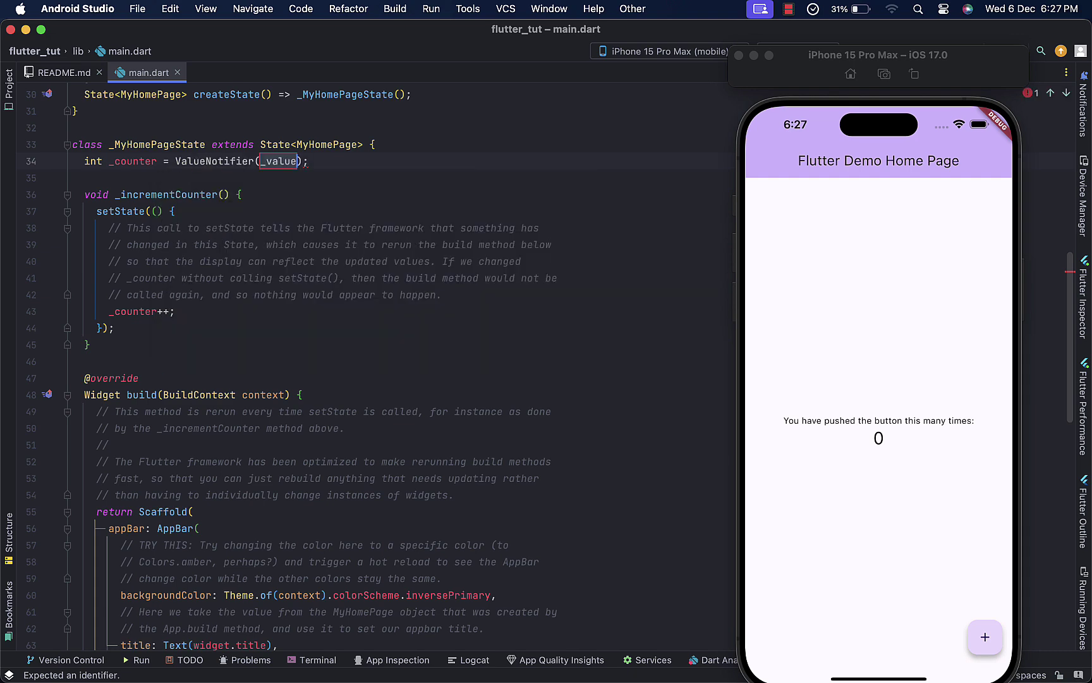
type("0")
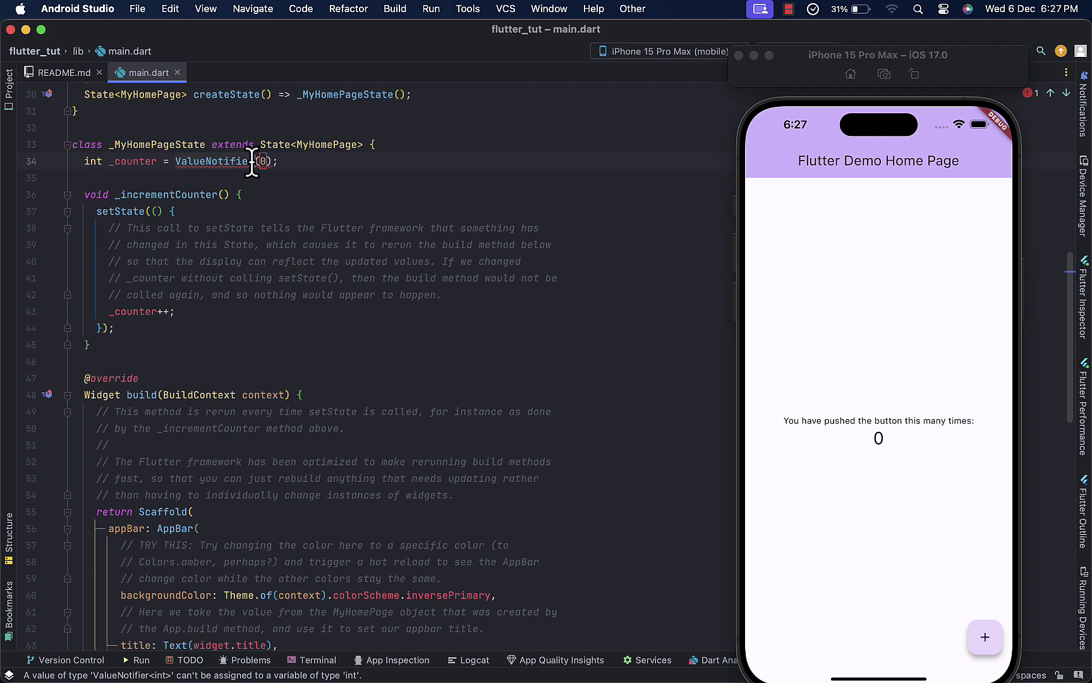
type("<")
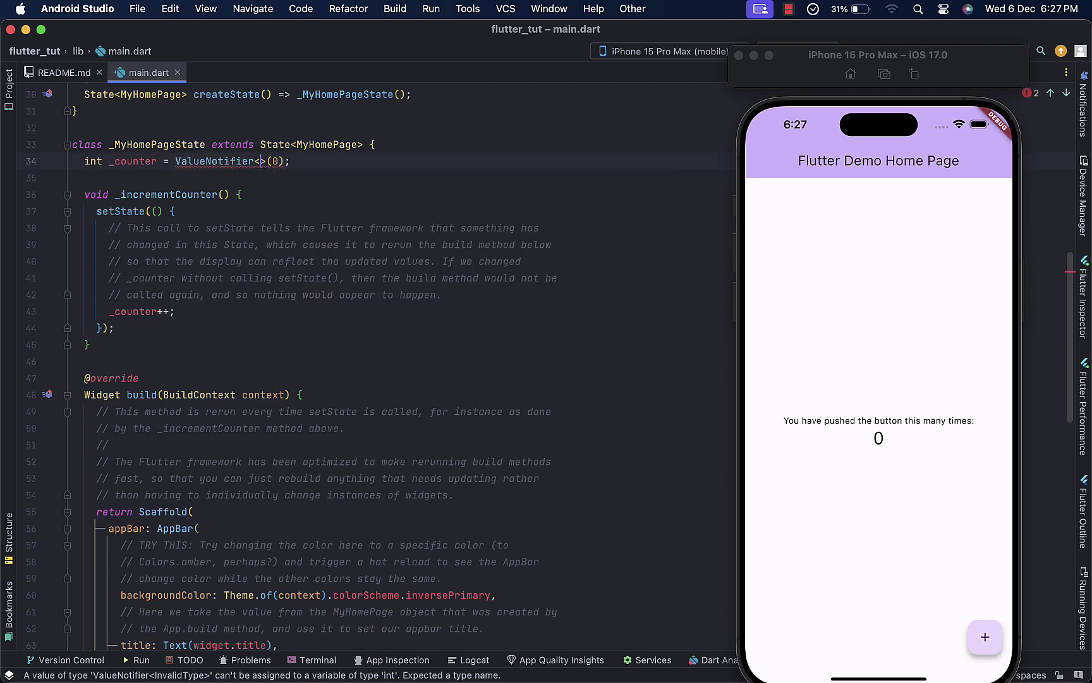
type("int")
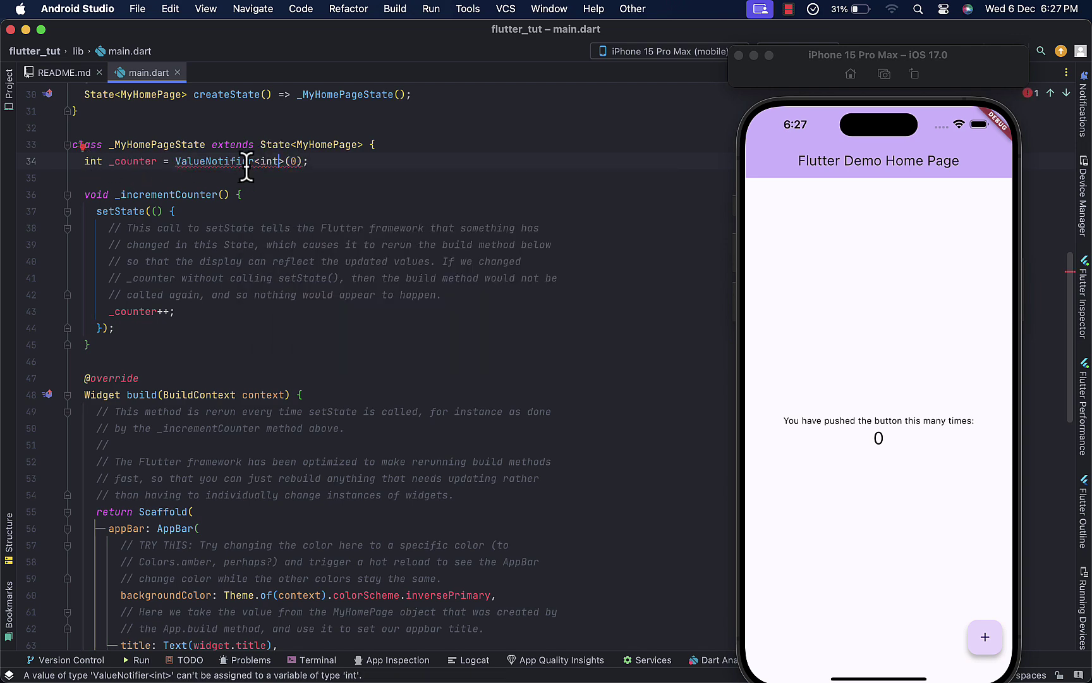
- Replace the leading int type on line 34 with a pasted ValueNotifier<int>
left_click_drag(285, 162, 177, 163)
key("super+c")
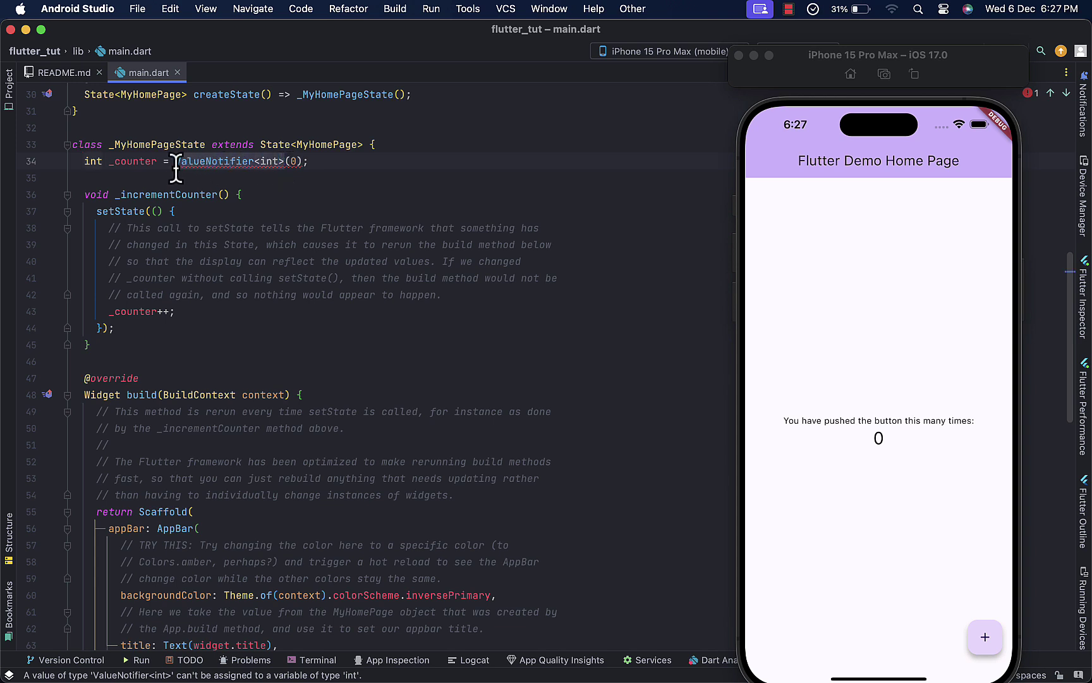
double_click(90, 162)
key("super+v")
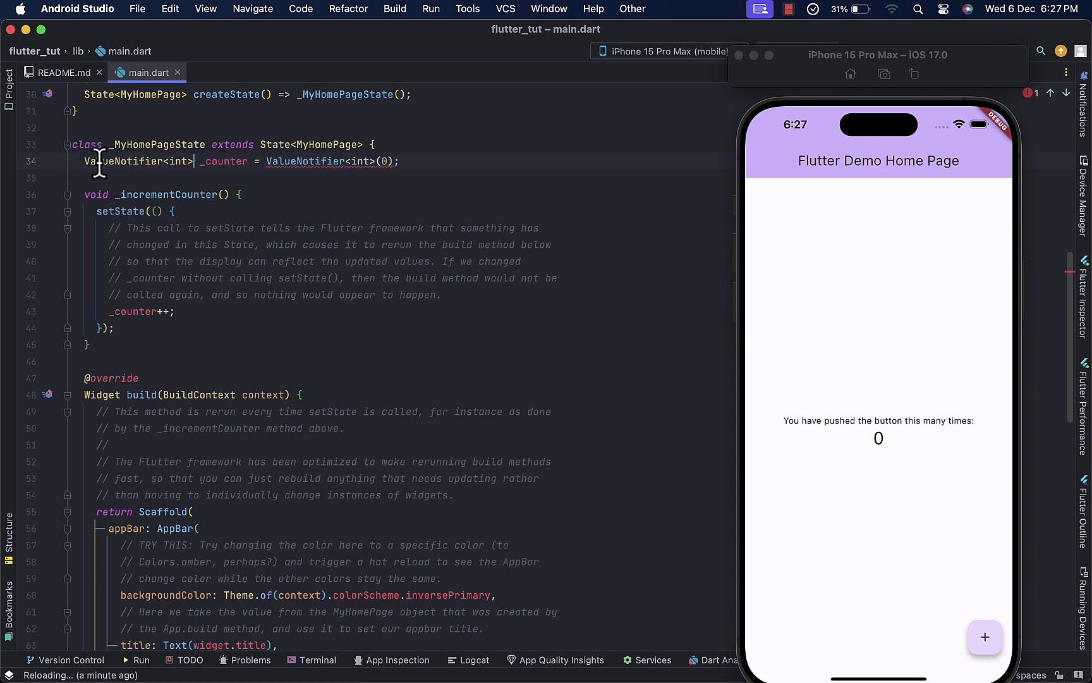
left_click(276, 195)
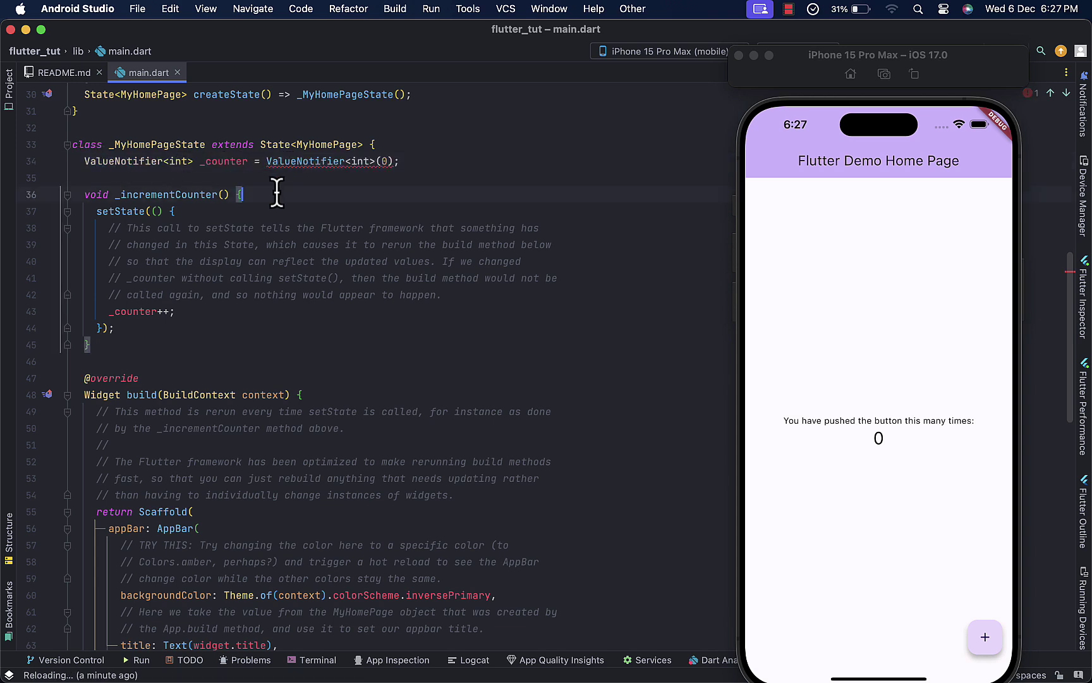
left_click(228, 162)
left_click(89, 162)
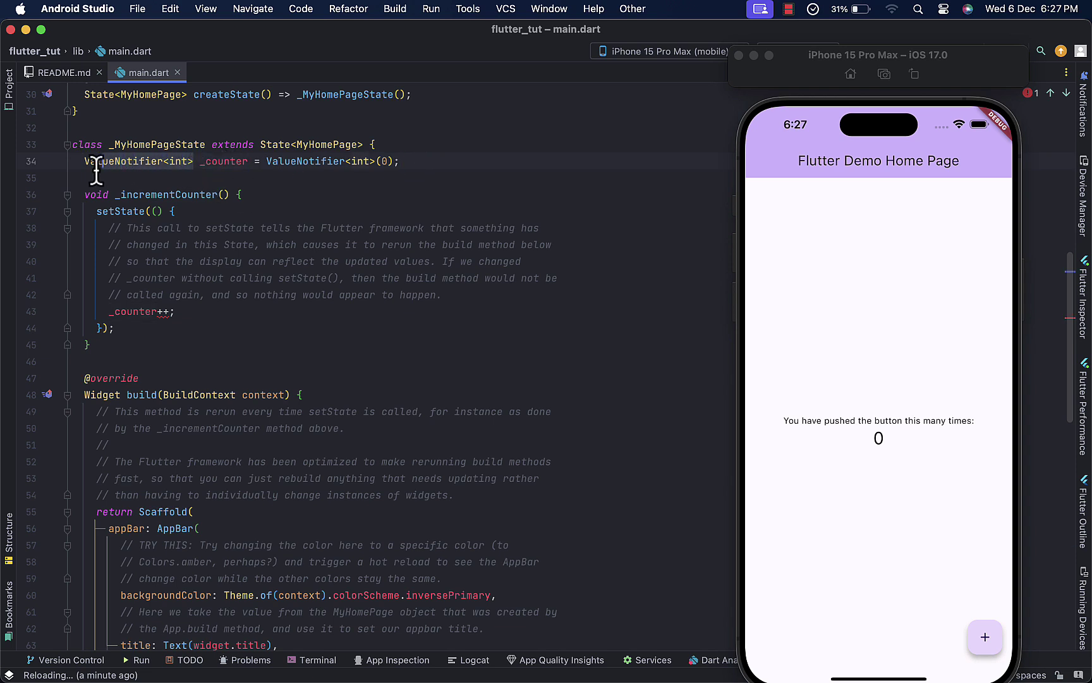
left_click_drag(395, 160, 270, 161)
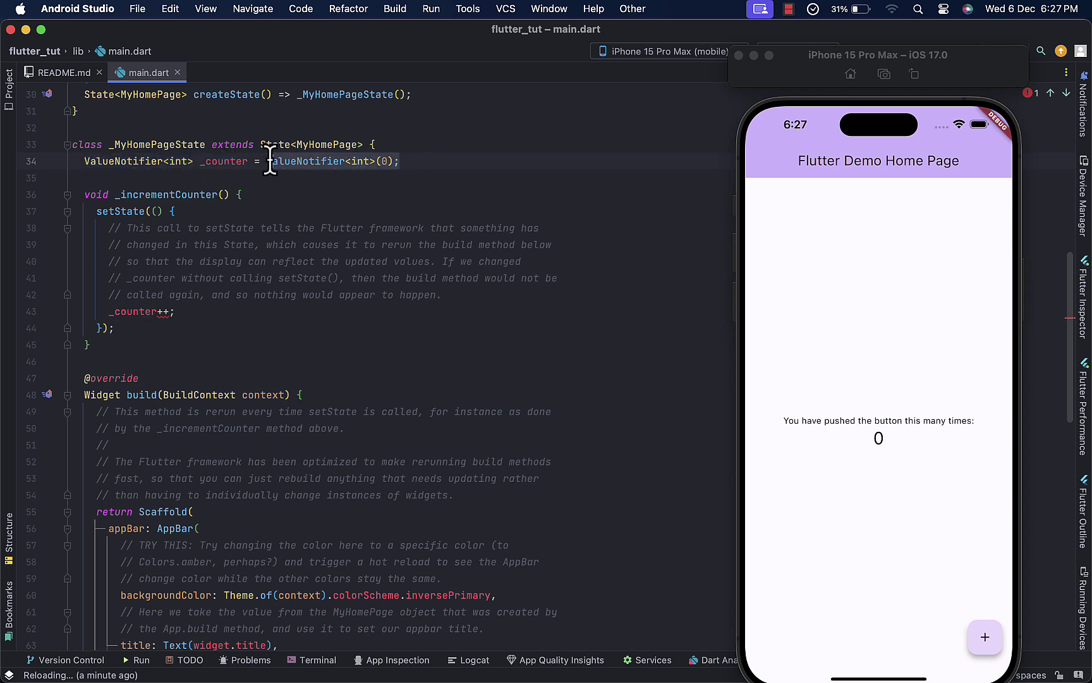
left_click_drag(96, 210, 154, 335)
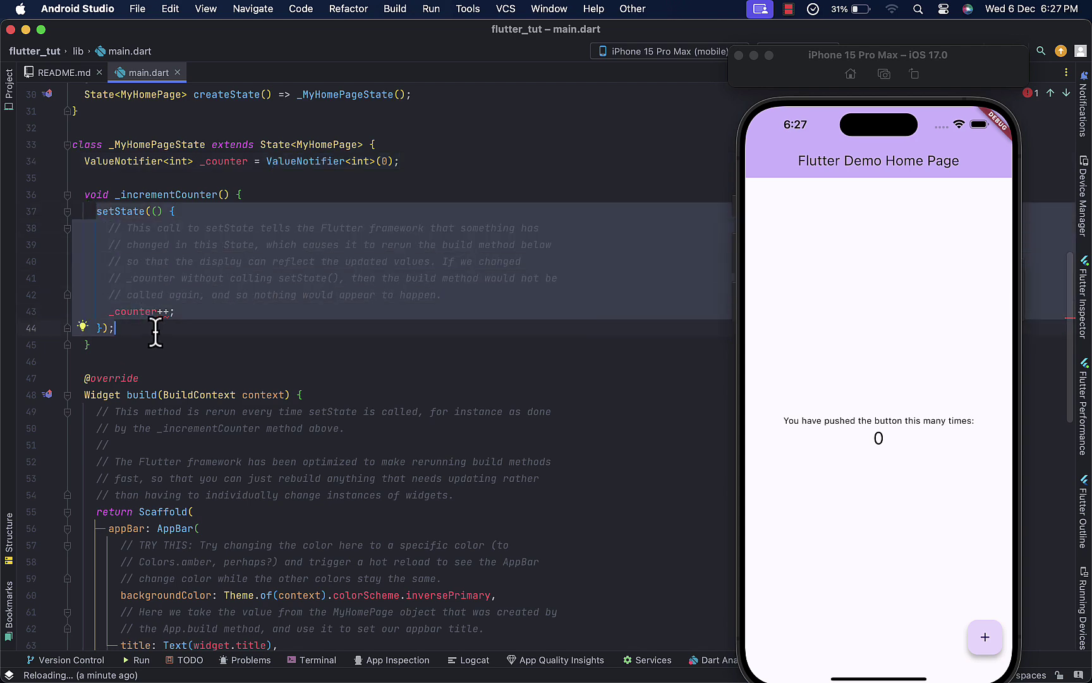
- Replace the setState block in _incrementCounter with _counter.value++
key("BackSpace")
type("_counter")
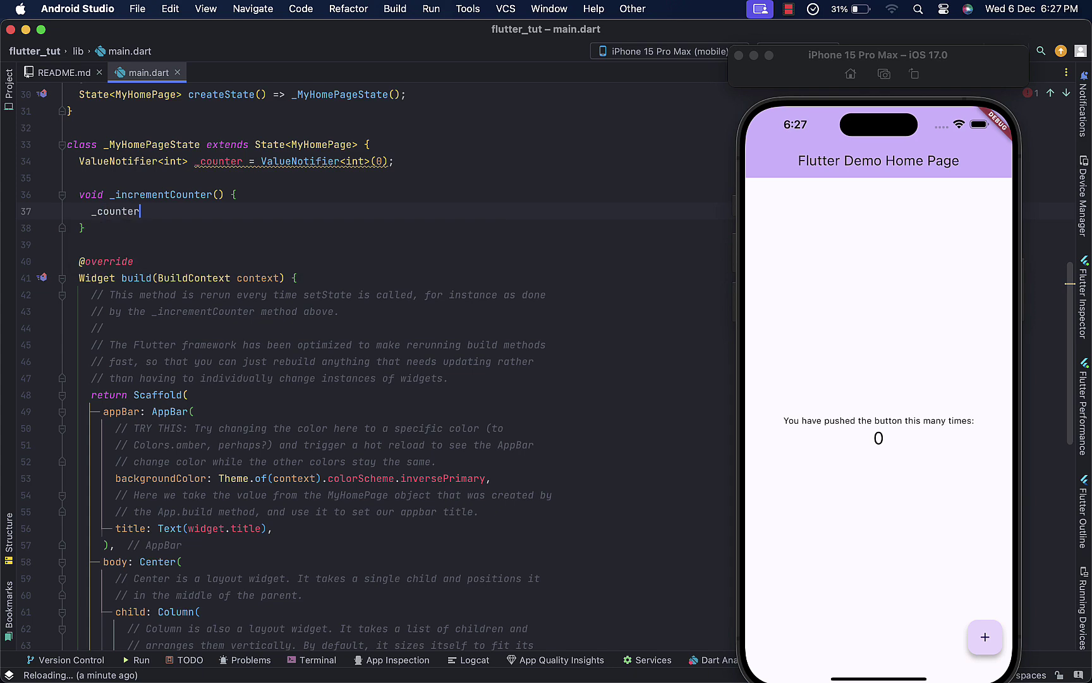
type(".v")
key("Return")
type("++;")
left_click(224, 297)
scroll(224, 301, "down", 1)
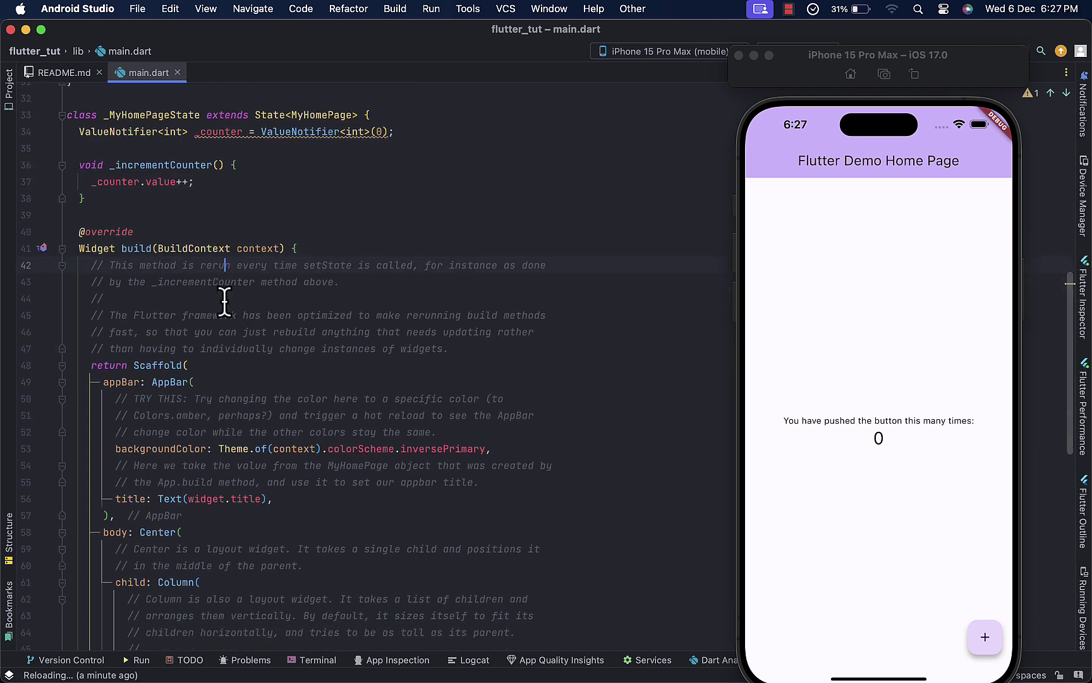
scroll(224, 300, "down", 5)
scroll(224, 301, "down", 4)
scroll(224, 300, "down", 5)
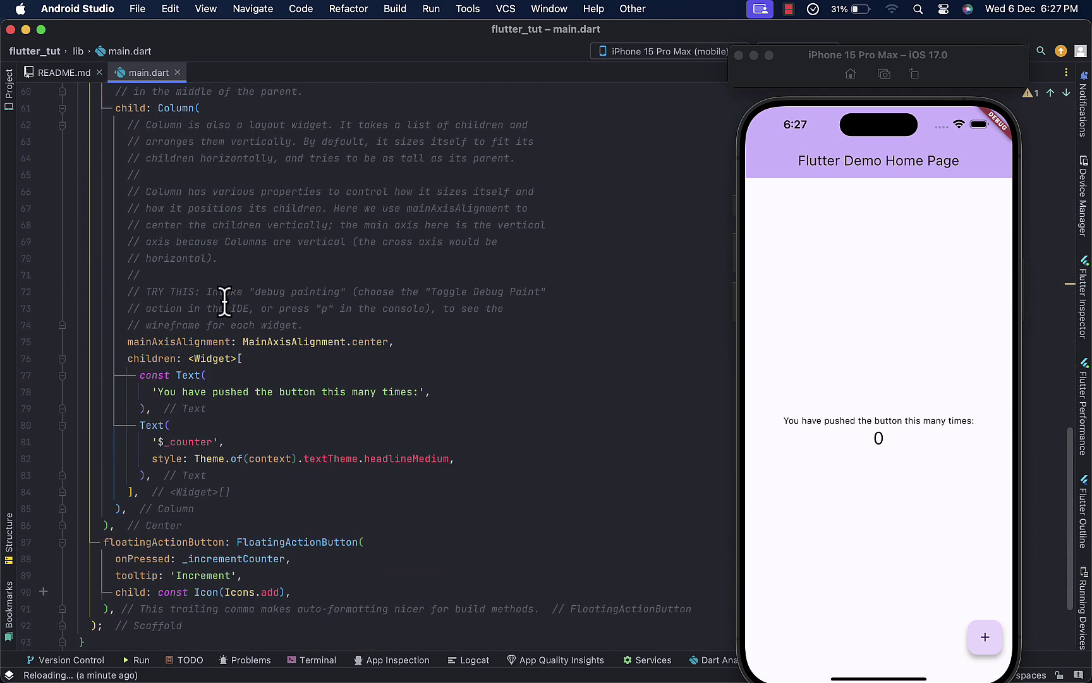
scroll(224, 300, "down", 3)
- Add two blank lines above the counter Text widget
left_click_drag(139, 294, 190, 352)
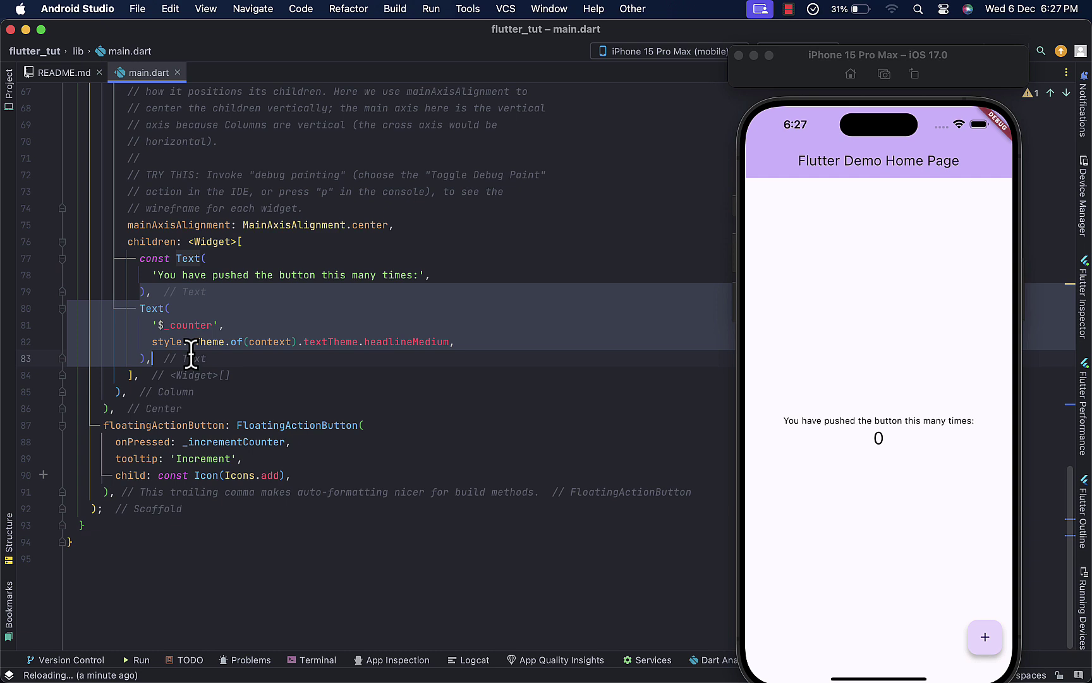
left_click(153, 341)
left_click_drag(138, 309, 158, 350)
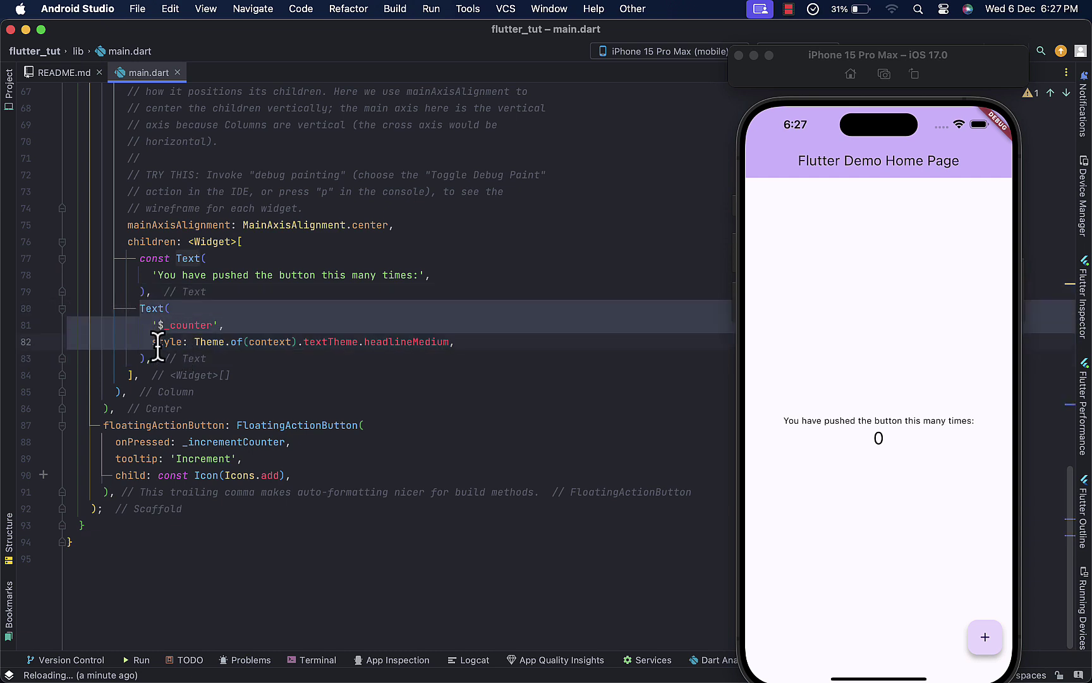
left_click(288, 291)
key("Return")
key("Return")
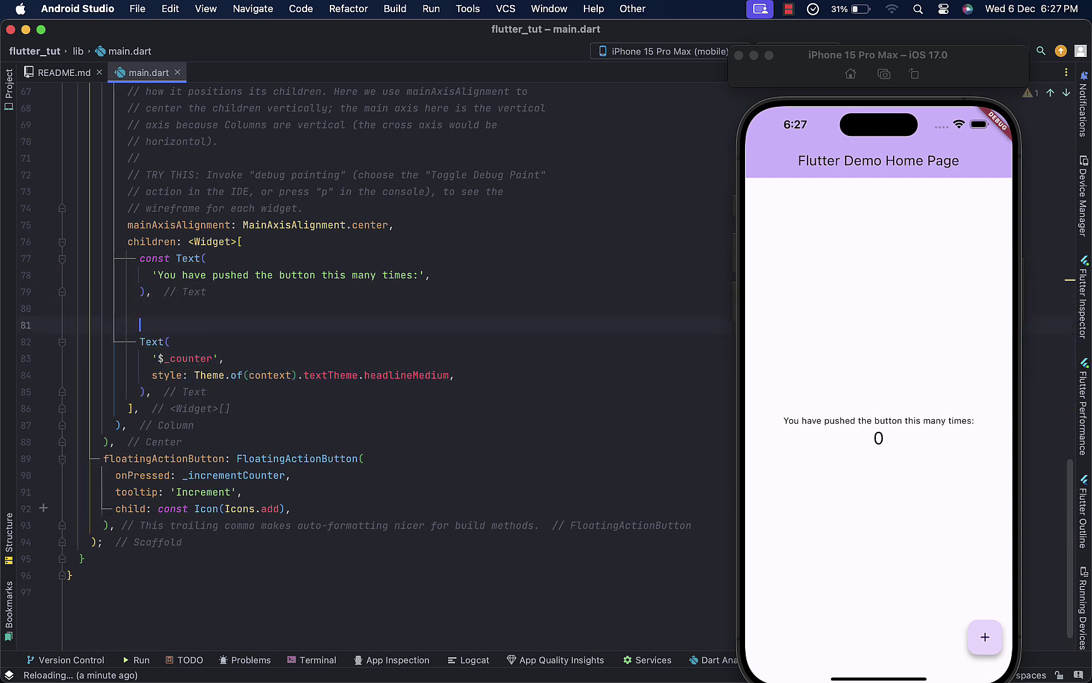
key("Return")
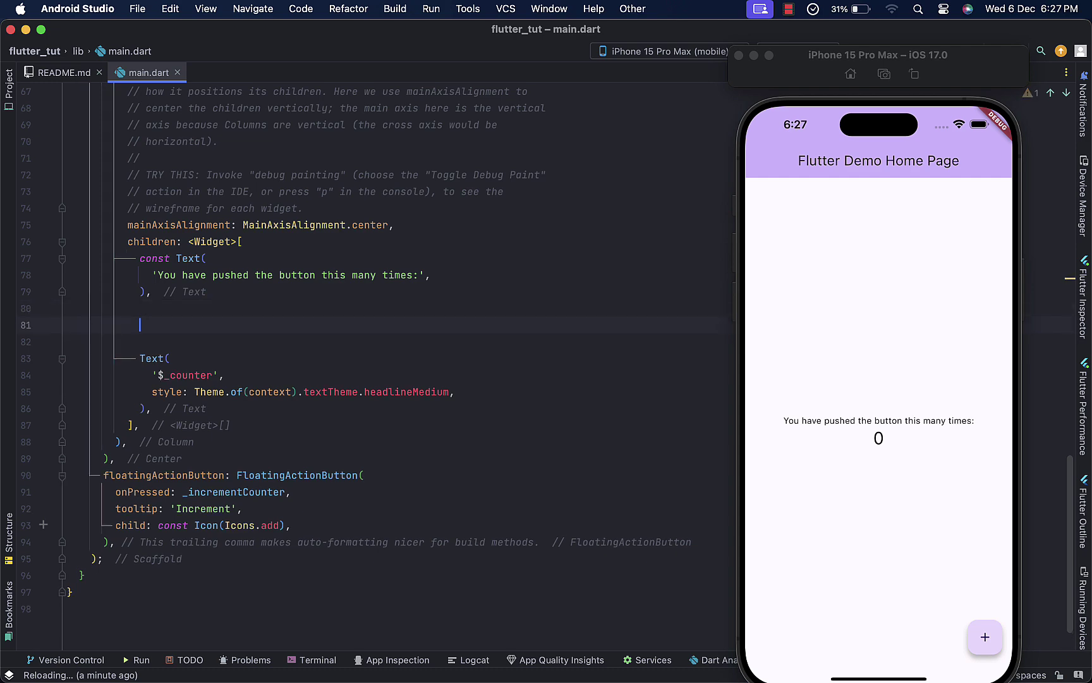
type("Val")
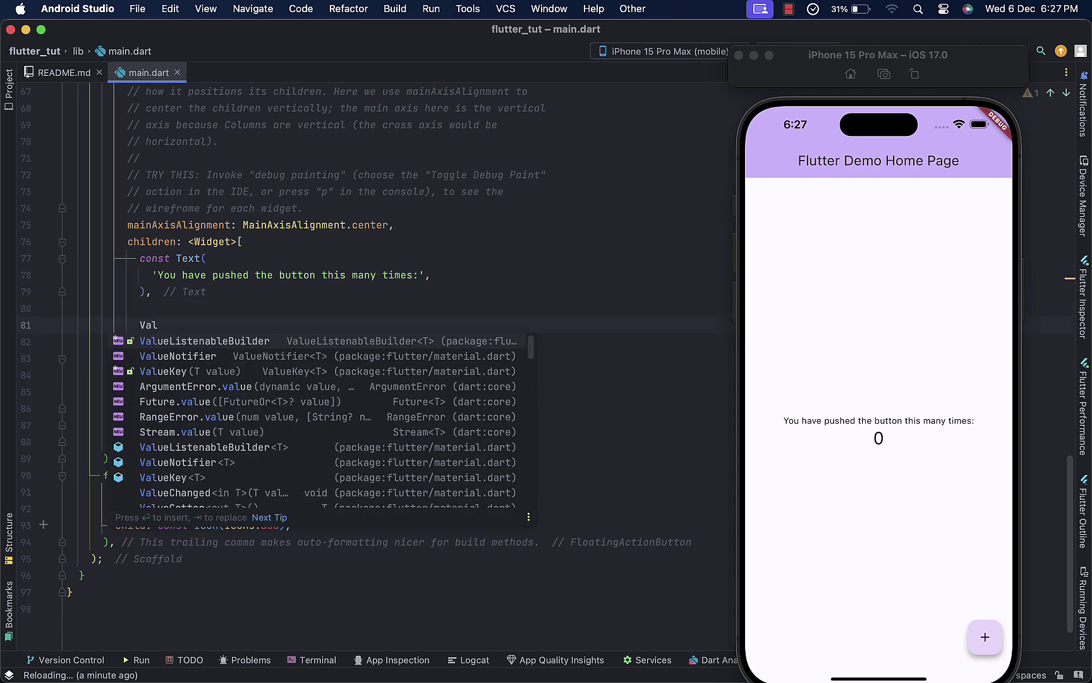
- Insert a ValueListenableBuilder listening to _counter with a (context, value, child) builder
key("Return")
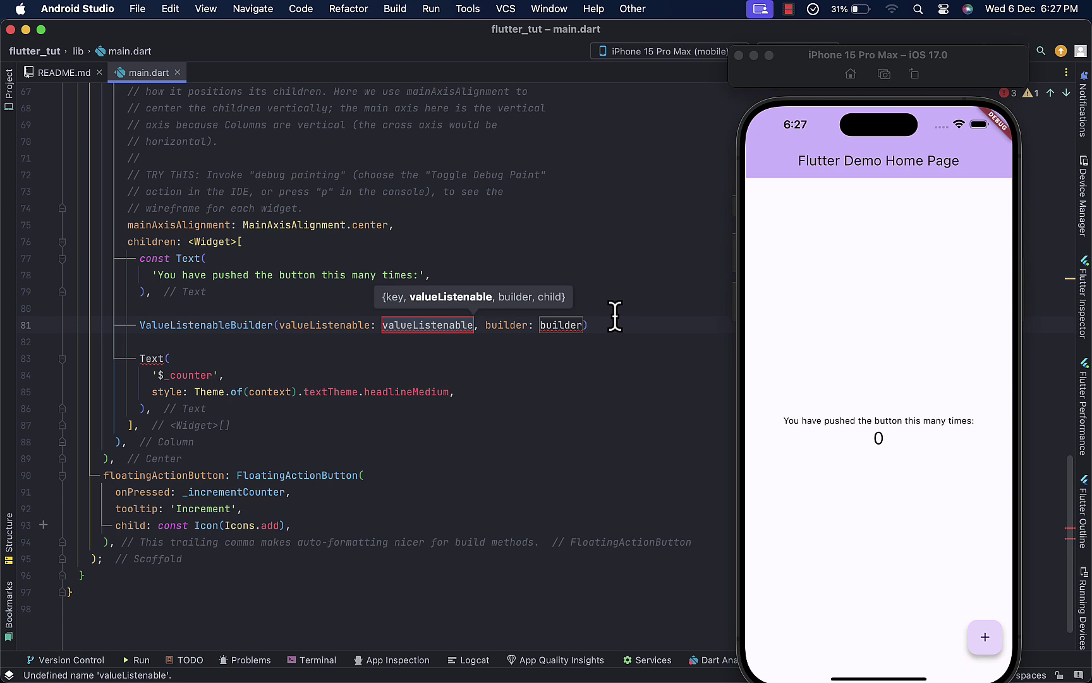
key("Return")
type(",")
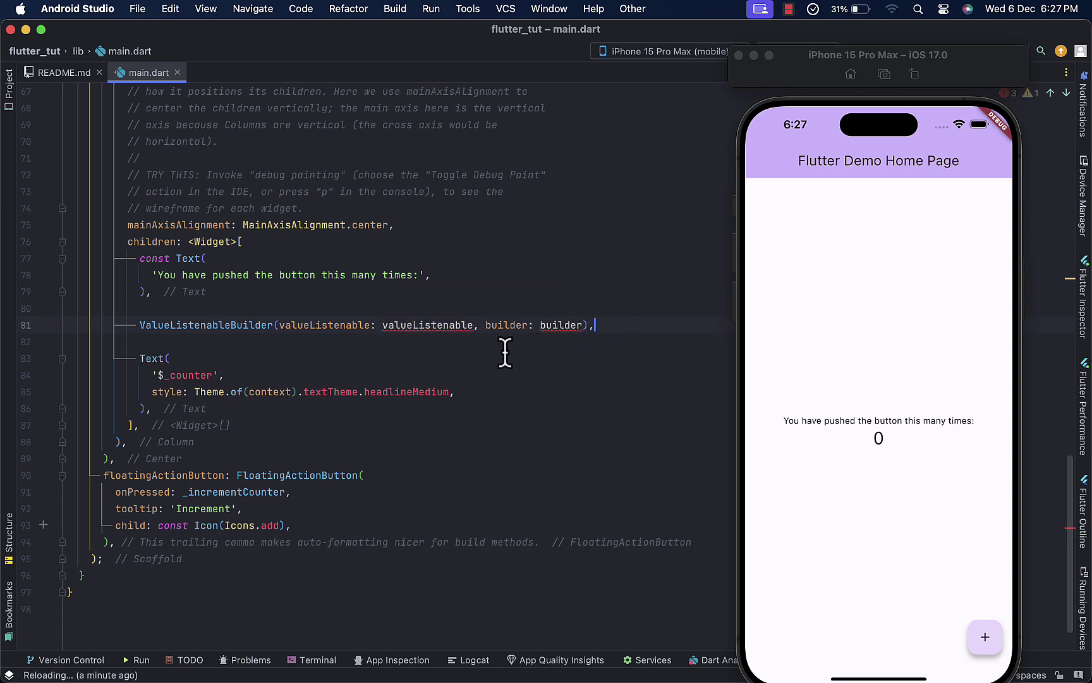
left_click(458, 330)
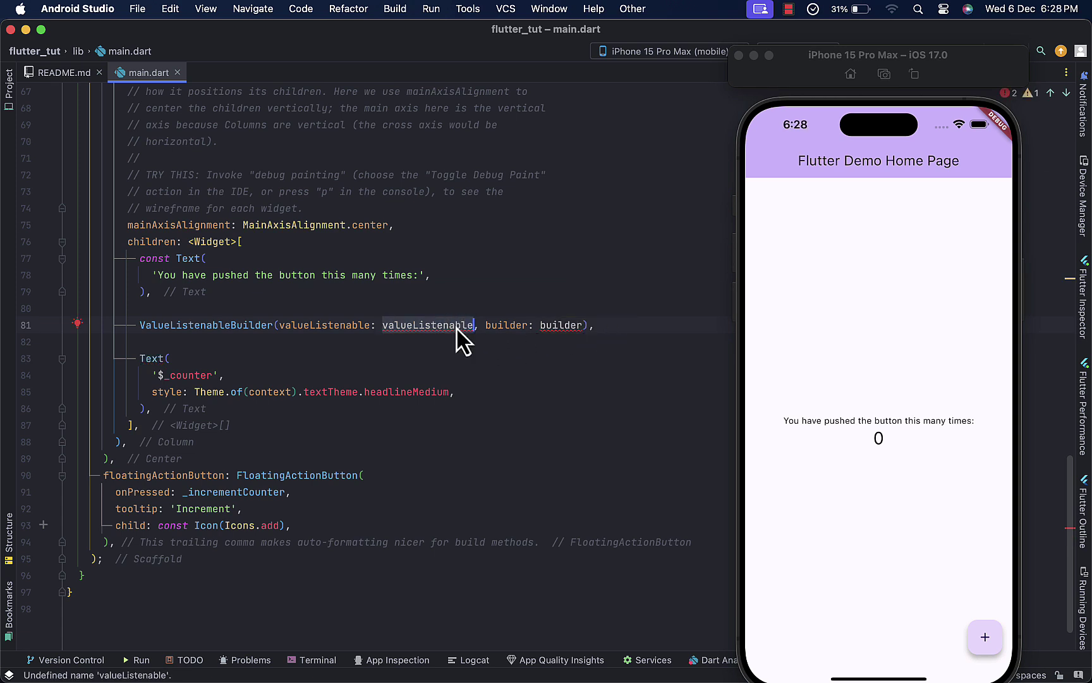
key("alt+BackSpace")
type("_c")
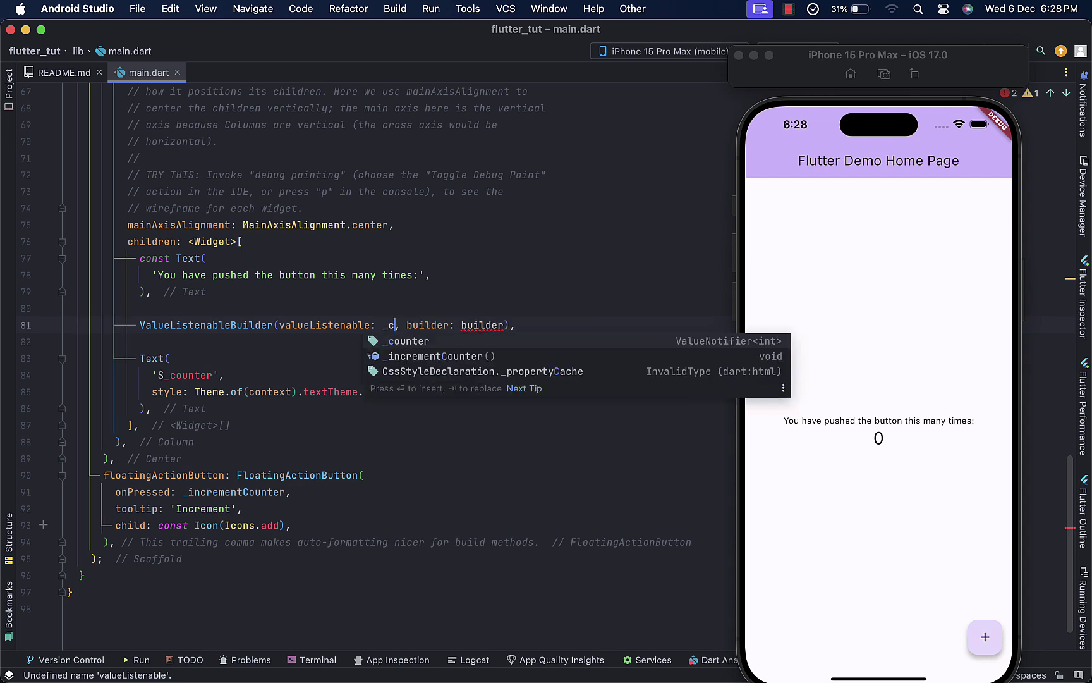
key("Return")
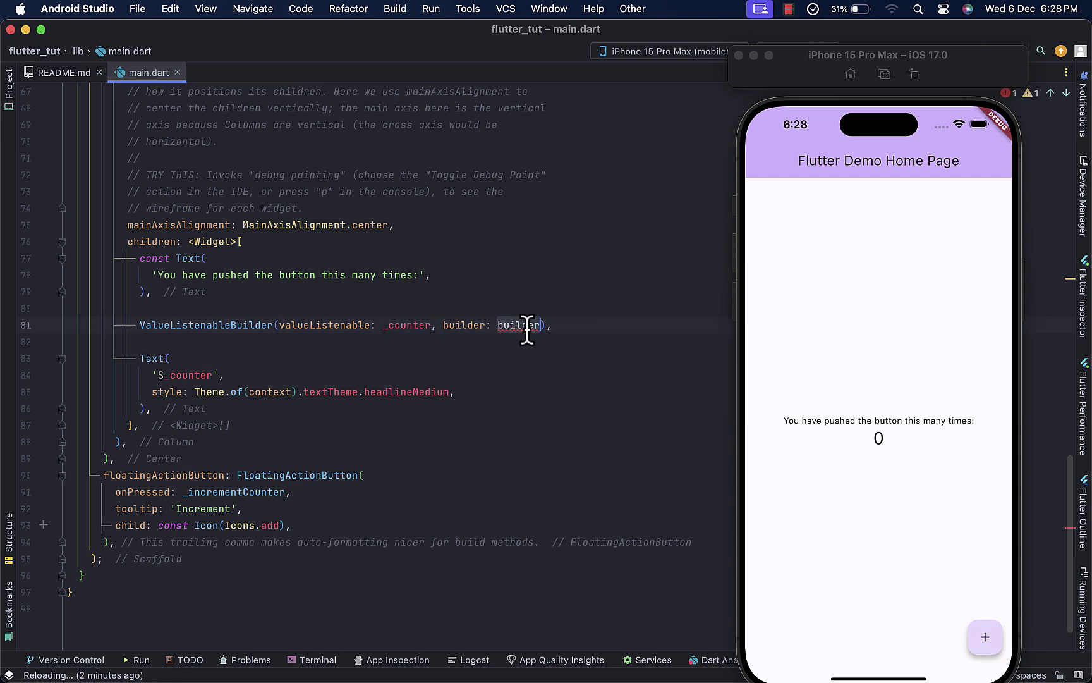
key("alt+BackSpace")
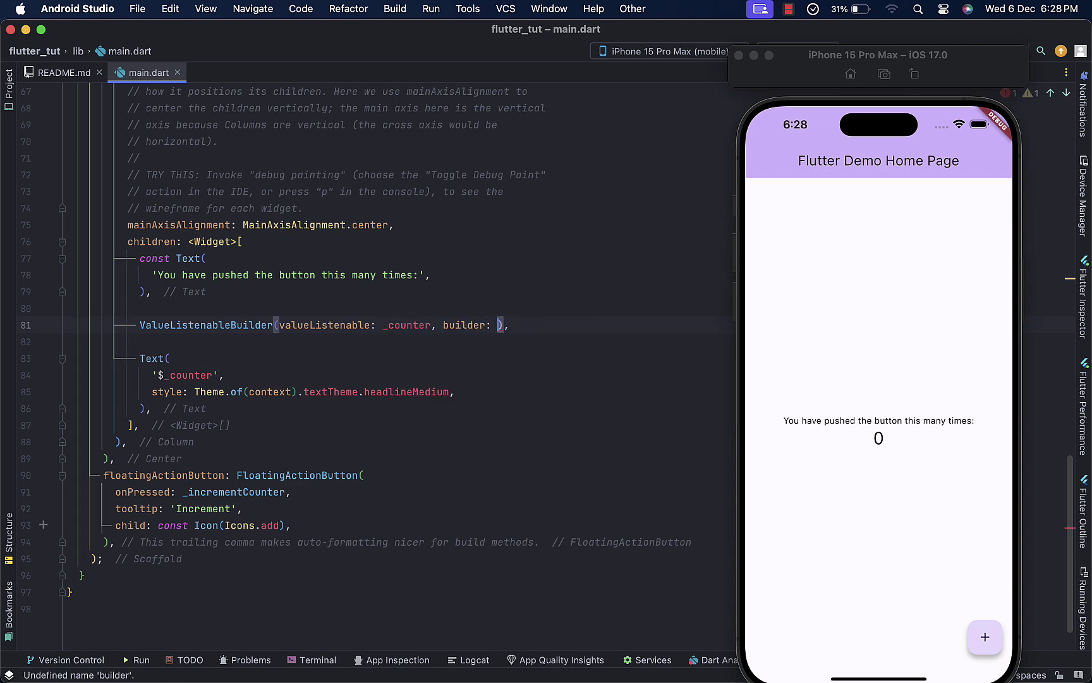
type("(cont")
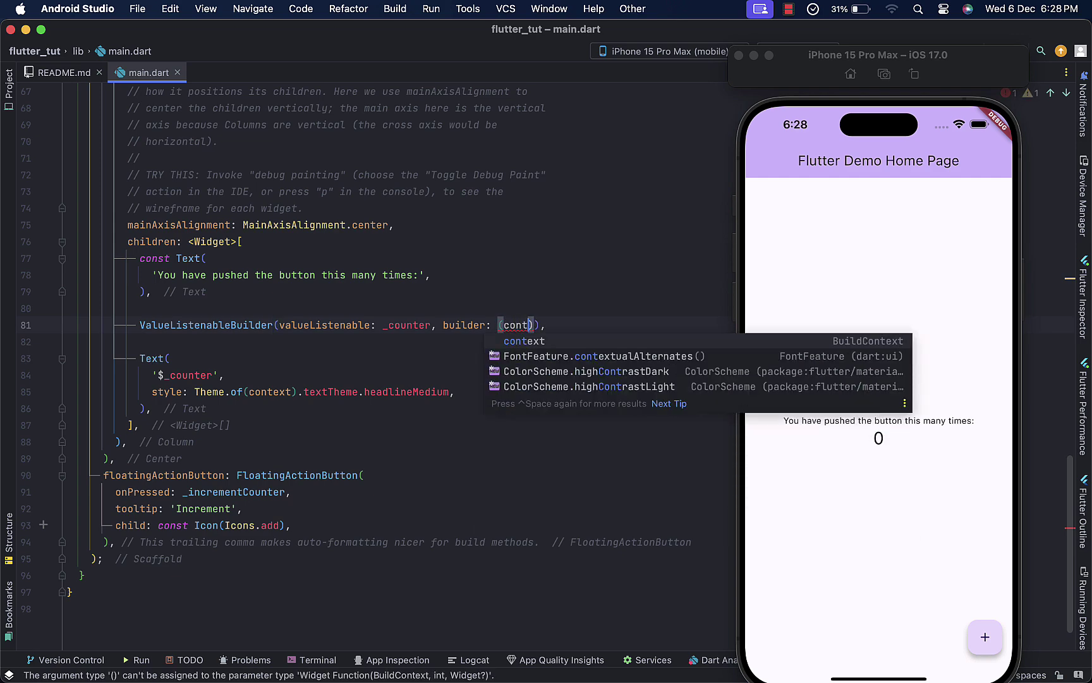
type("ext, val")
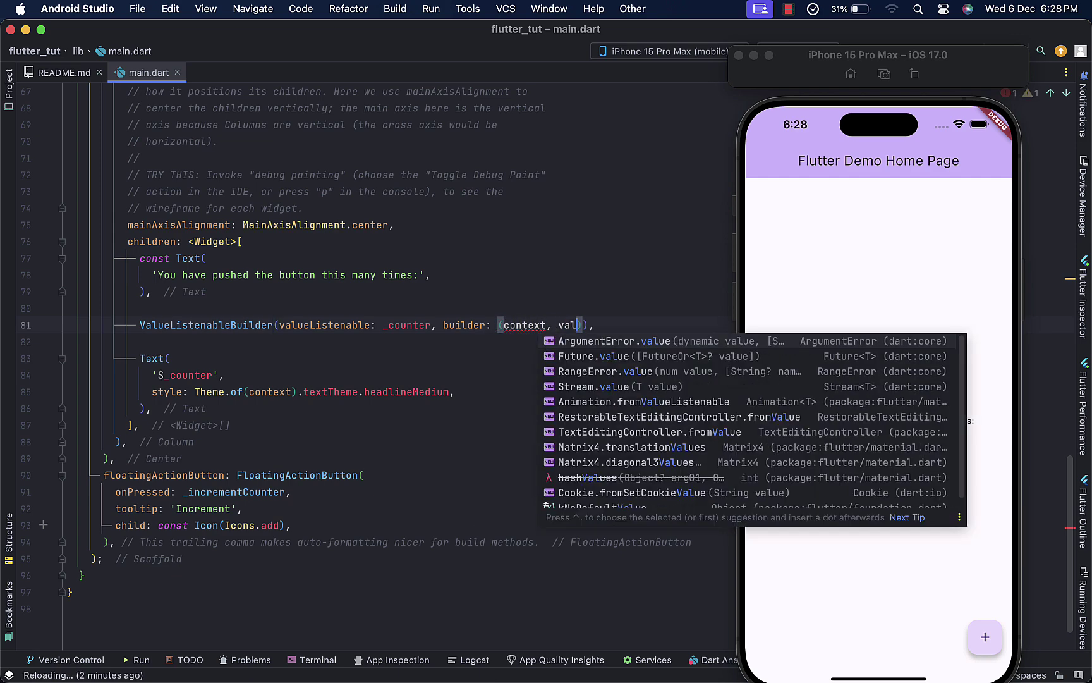
type("ue, ")
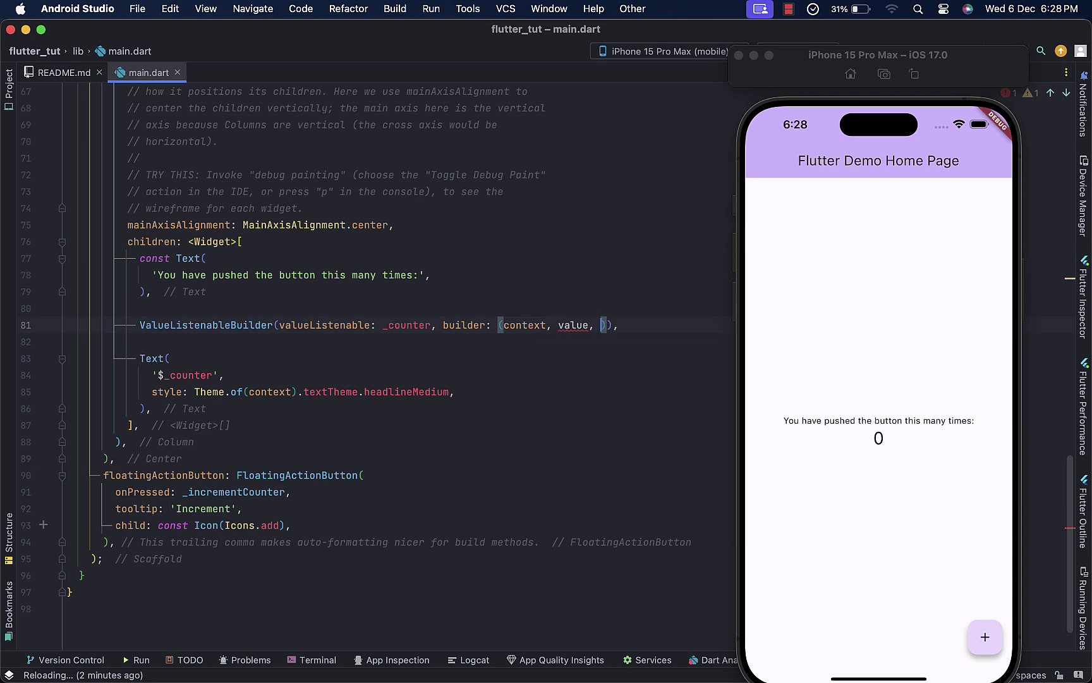
type("child")
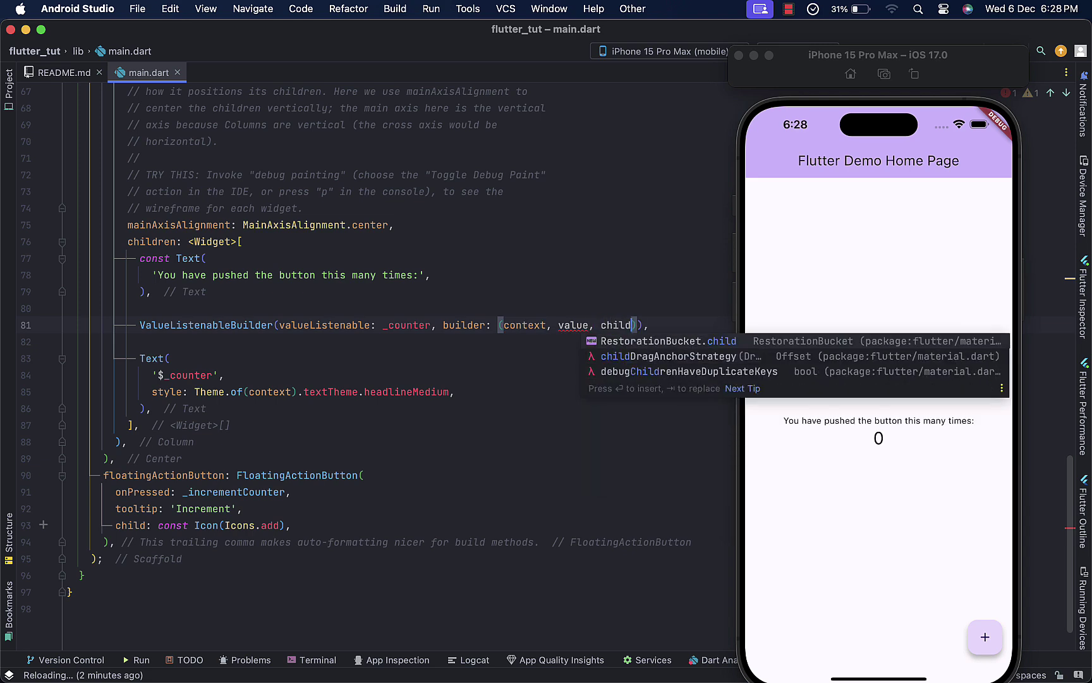
type("{")
- Cut the counter Text widget and paste it after return in the builder
key("Return")
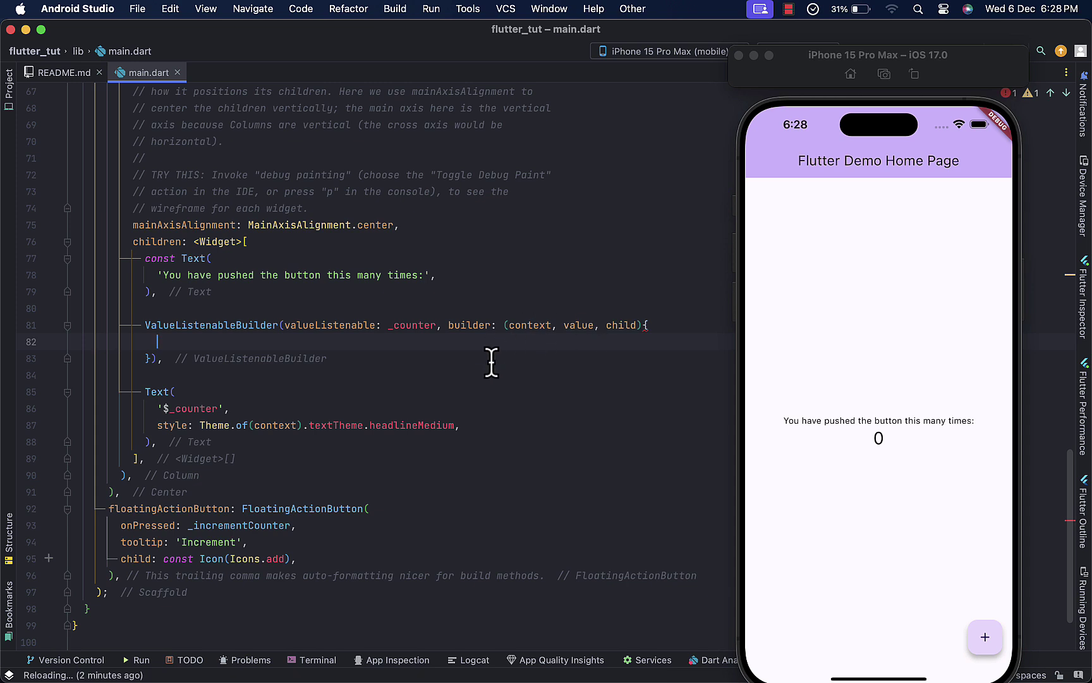
type("text")
key("BackSpace")
key("BackSpace")
key("BackSpace")
type("return")
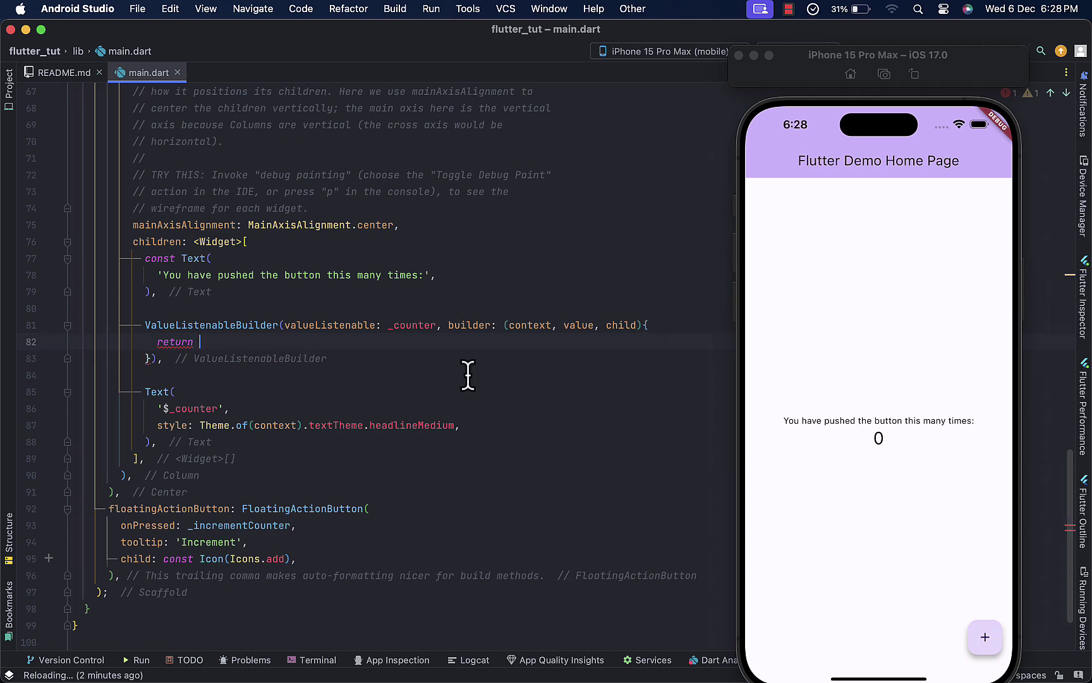
left_click_drag(140, 391, 168, 440)
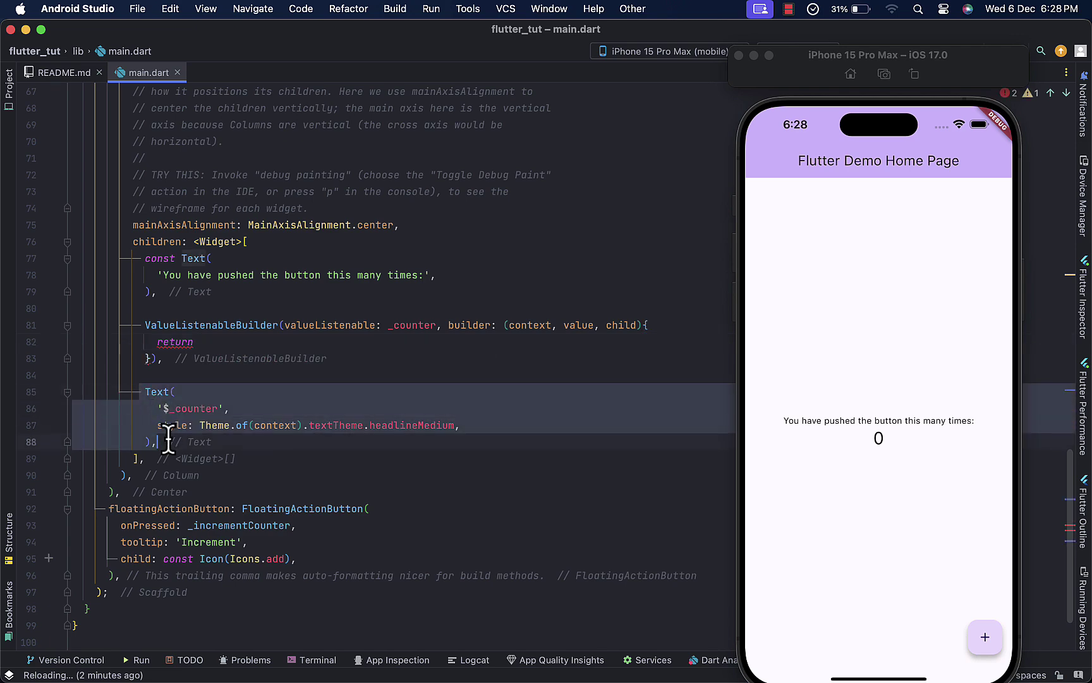
key("super+x")
left_click(222, 344)
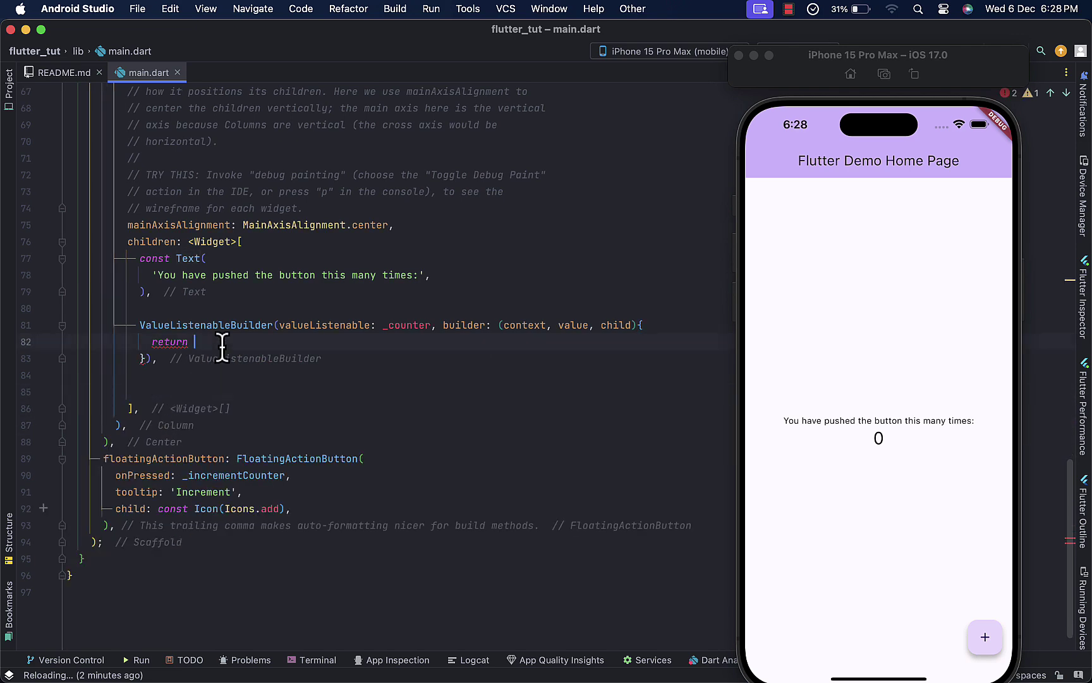
key("super+v")
type(";")
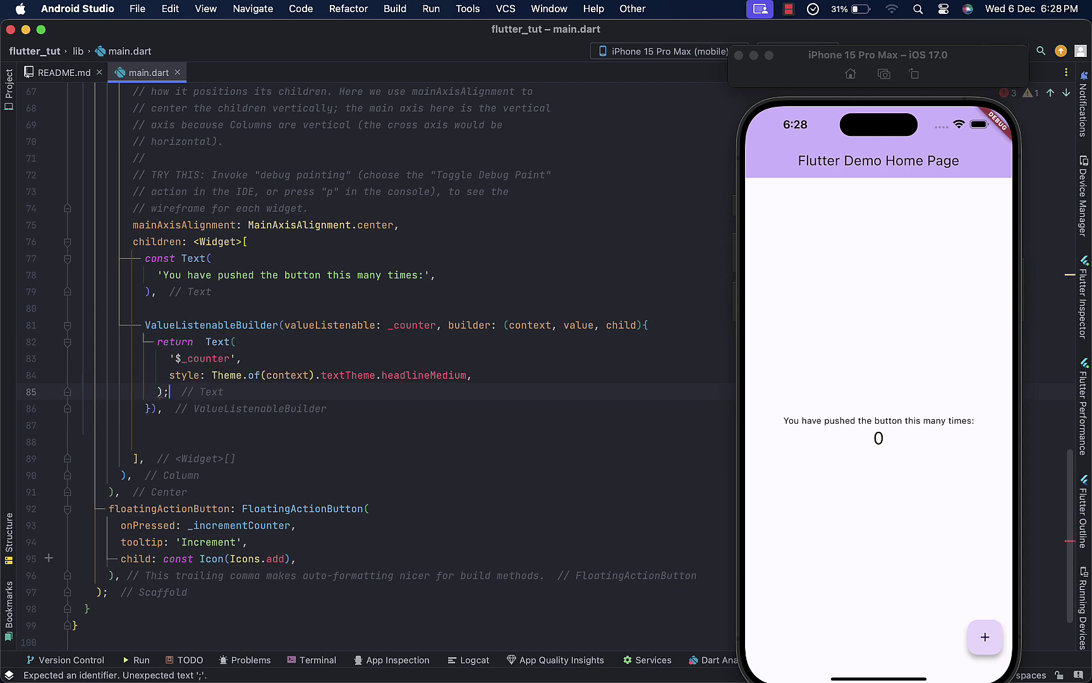
- Save with Cmd+S to auto-format and hot reload, then review the builder
key("Down")
key("super+s")
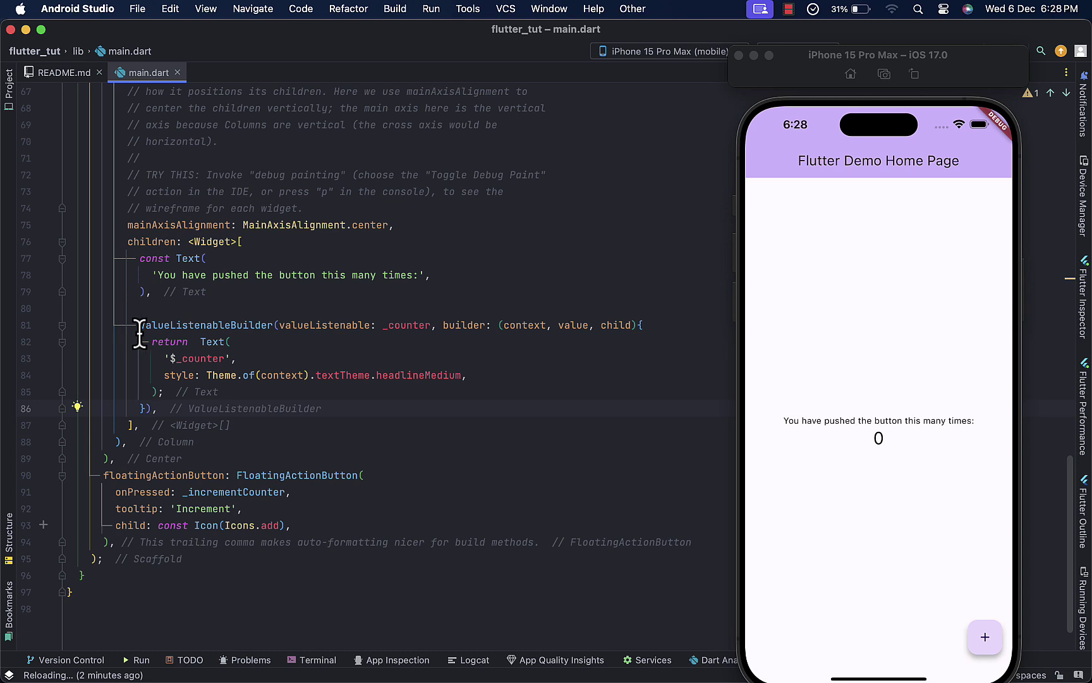
left_click_drag(140, 325, 208, 404)
left_click(207, 401)
left_click_drag(201, 342, 216, 386)
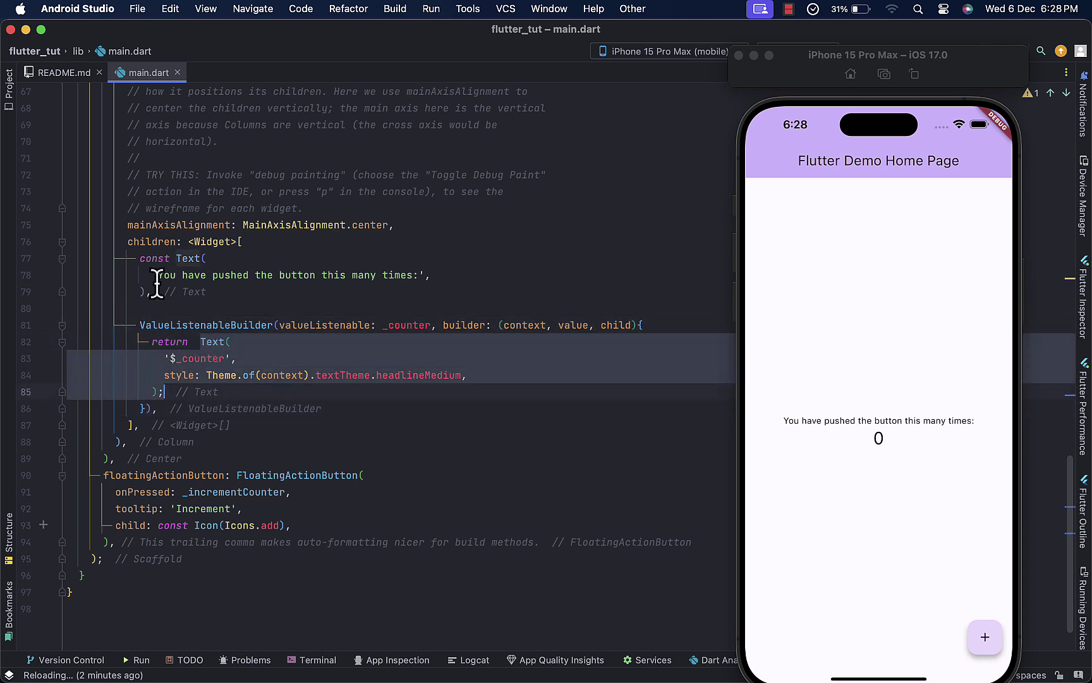
left_click(256, 397)
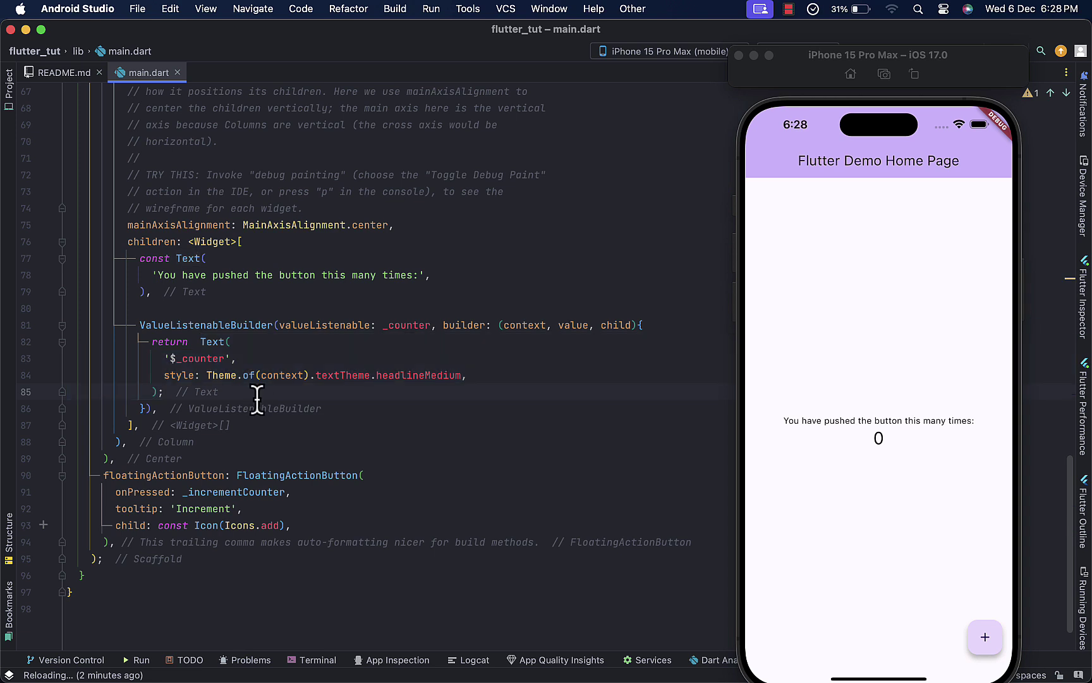
scroll(257, 398, "up", 3)
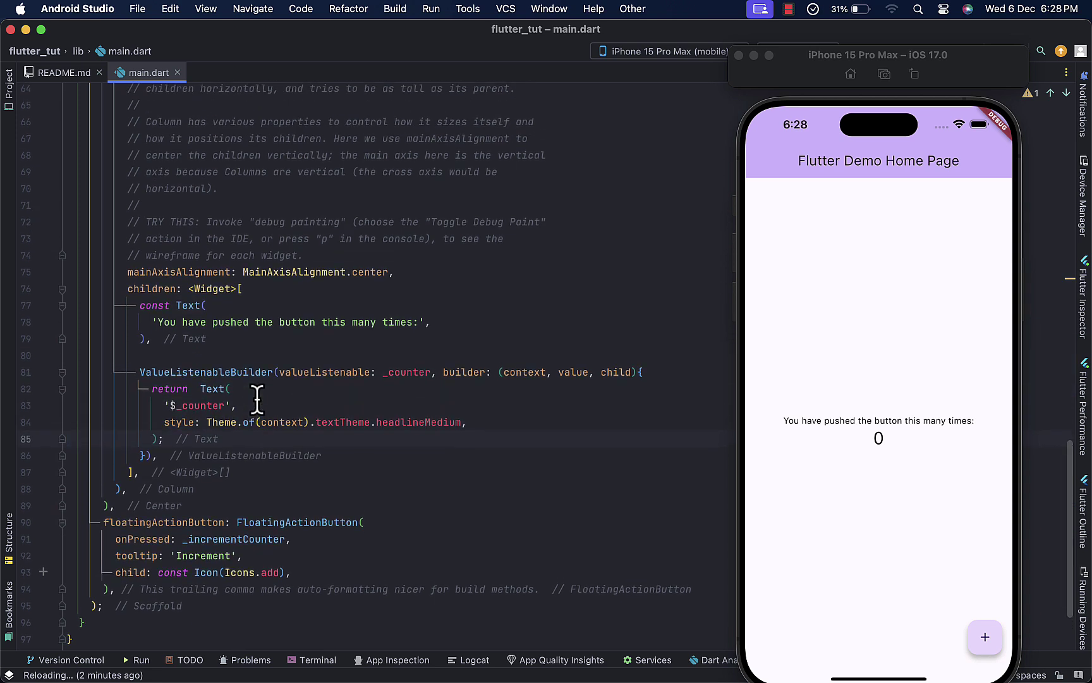
- Change the returned Text string from '$_counter' to '$value' and save to hot reload
key("super+s")
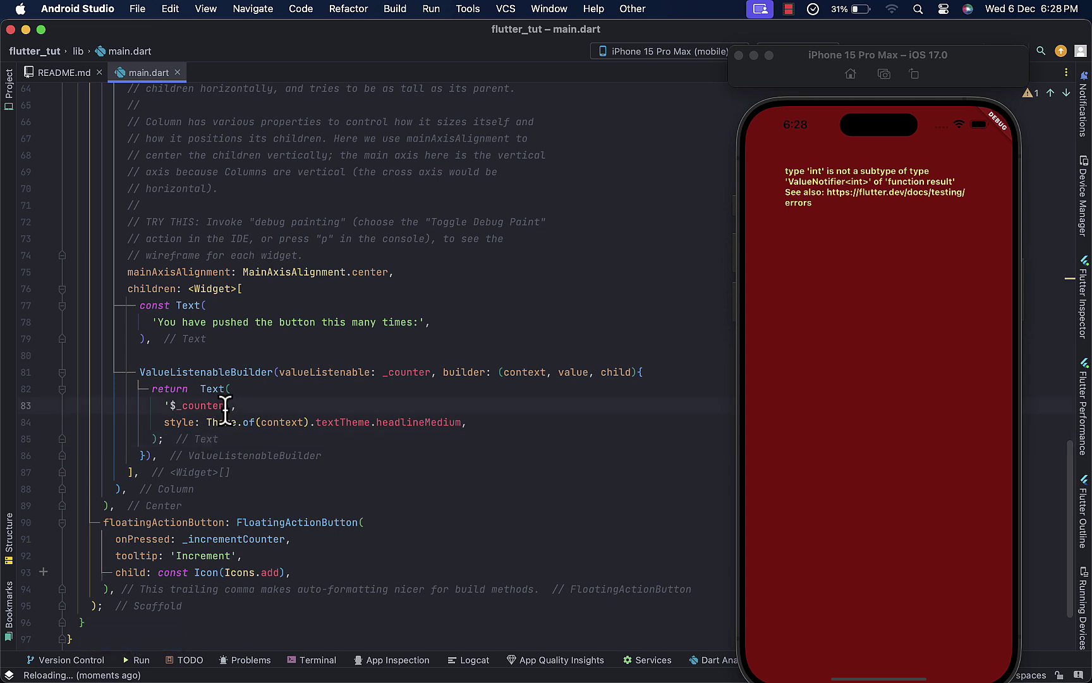
key("BackSpace")
key("BackSpace")
key("BackSpace")
type("val")
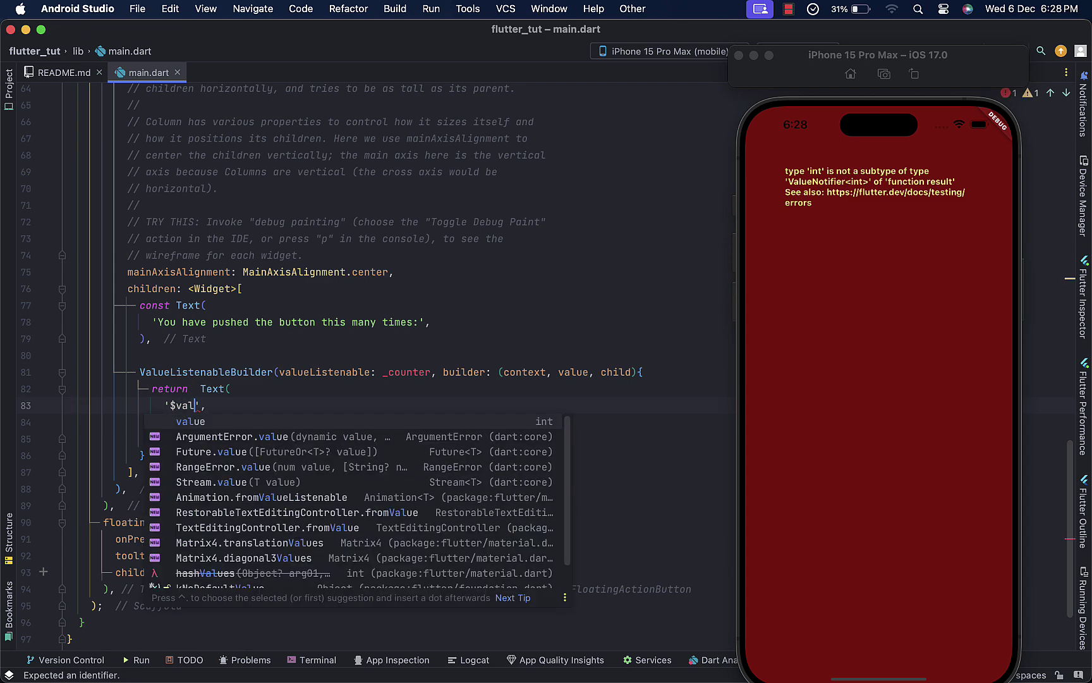
type("ue")
key("super+s")
left_click(570, 376)
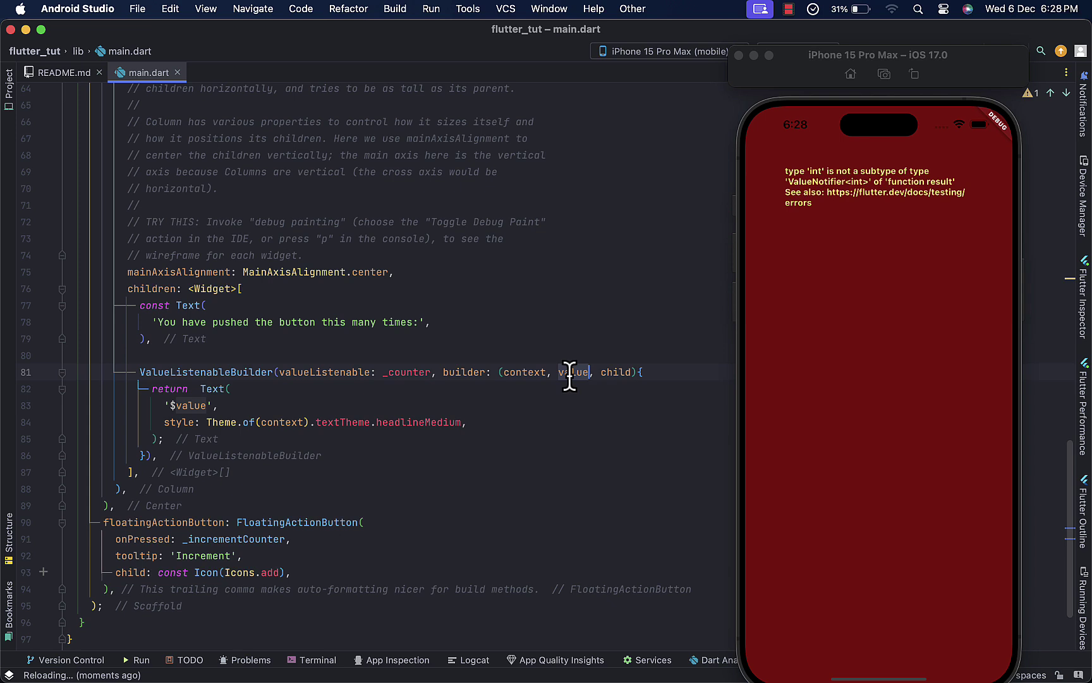
left_click(491, 405)
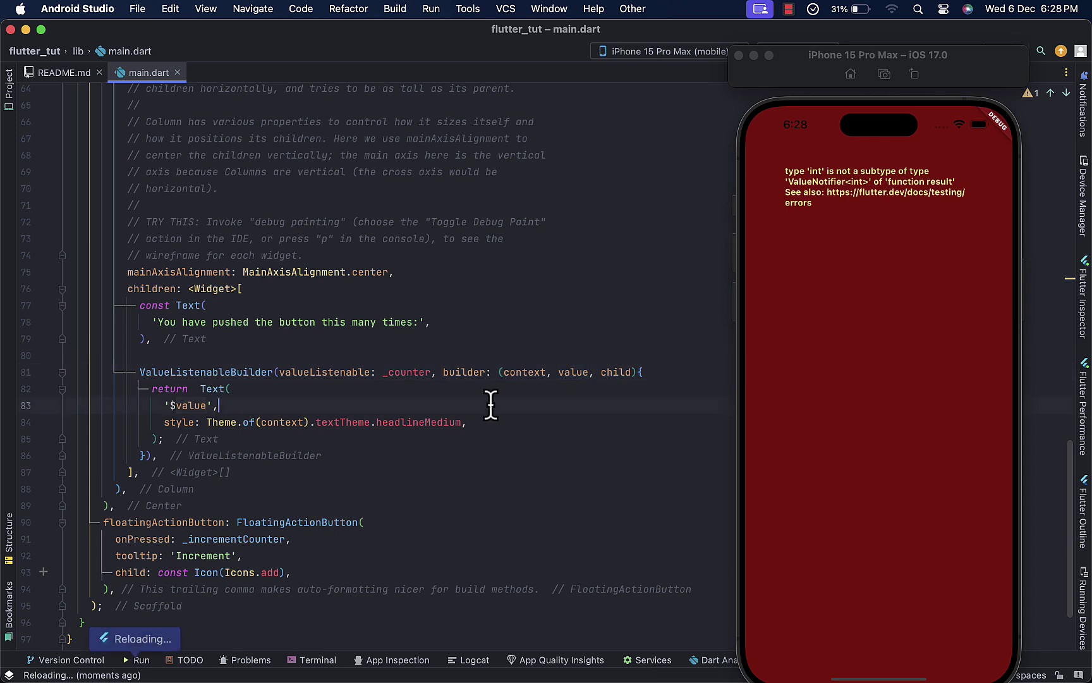
left_click_drag(811, 98, 811, 130)
- Place the Simulator beside the editor and tap + until the count reaches 11
left_click(854, 65)
left_click(822, 89)
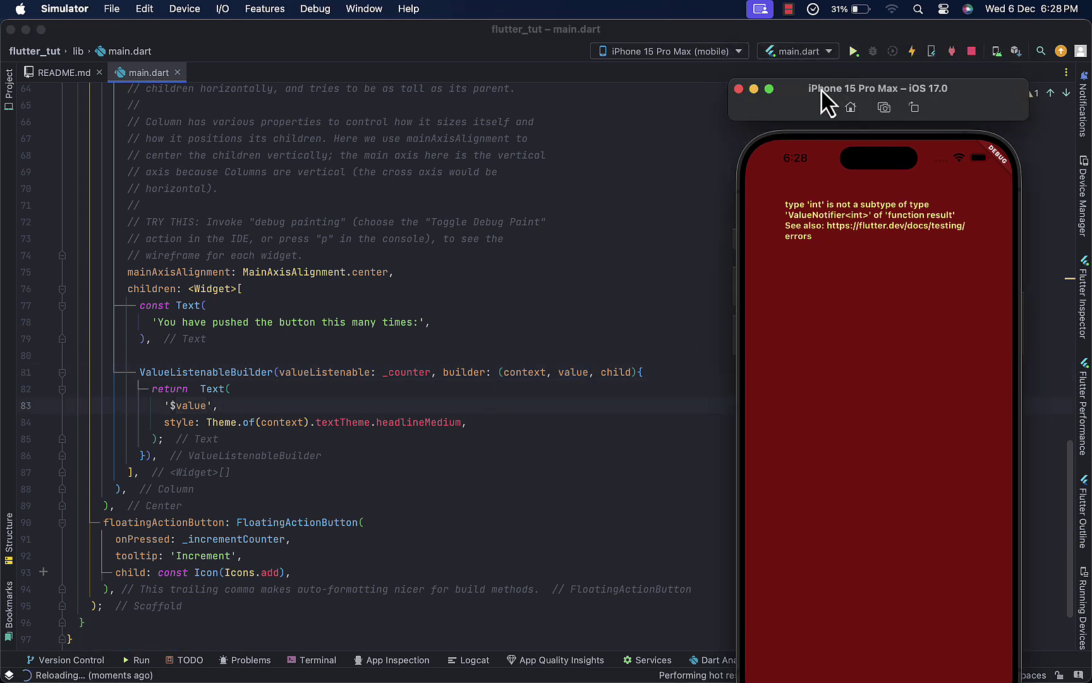
mouse_move(821, 88)
left_mouse_down()
mouse_move(853, 61)
mouse_move(790, 53)
left_mouse_up()
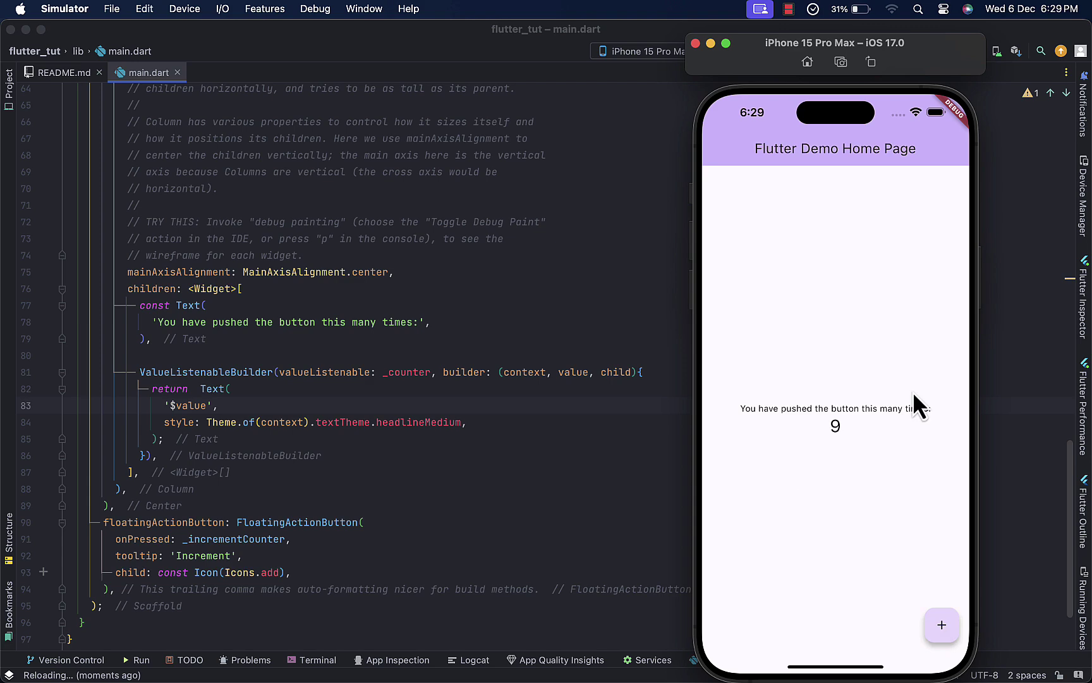
left_click(943, 622)
left_click(466, 455)
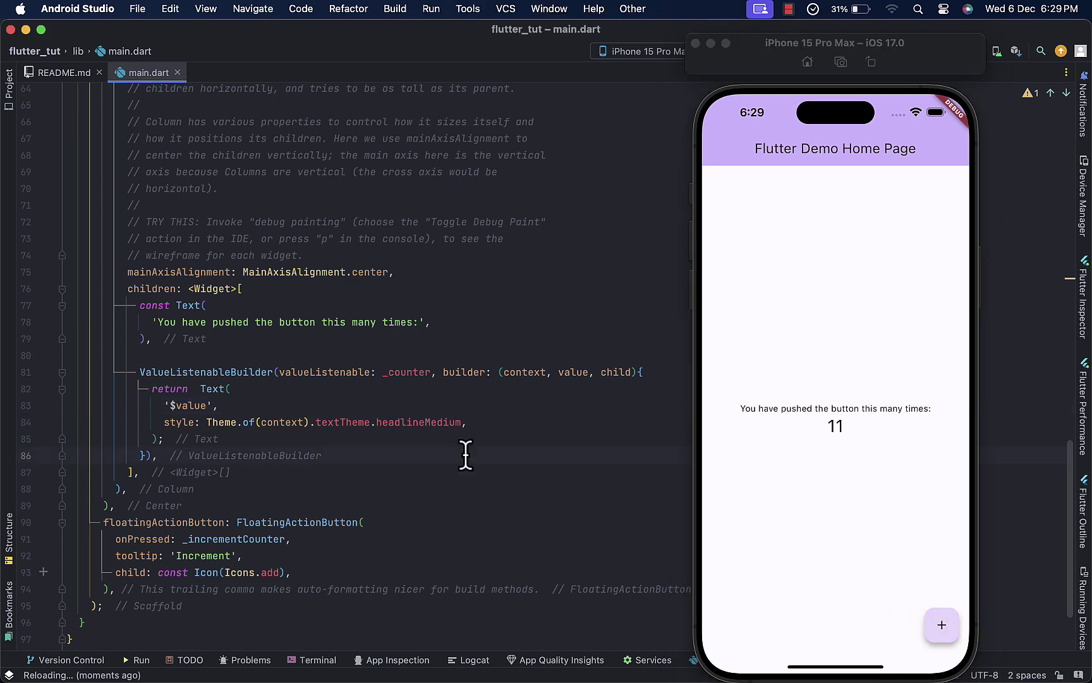
left_click_drag(815, 66, 918, 77)
scroll(538, 244, "up", 10)
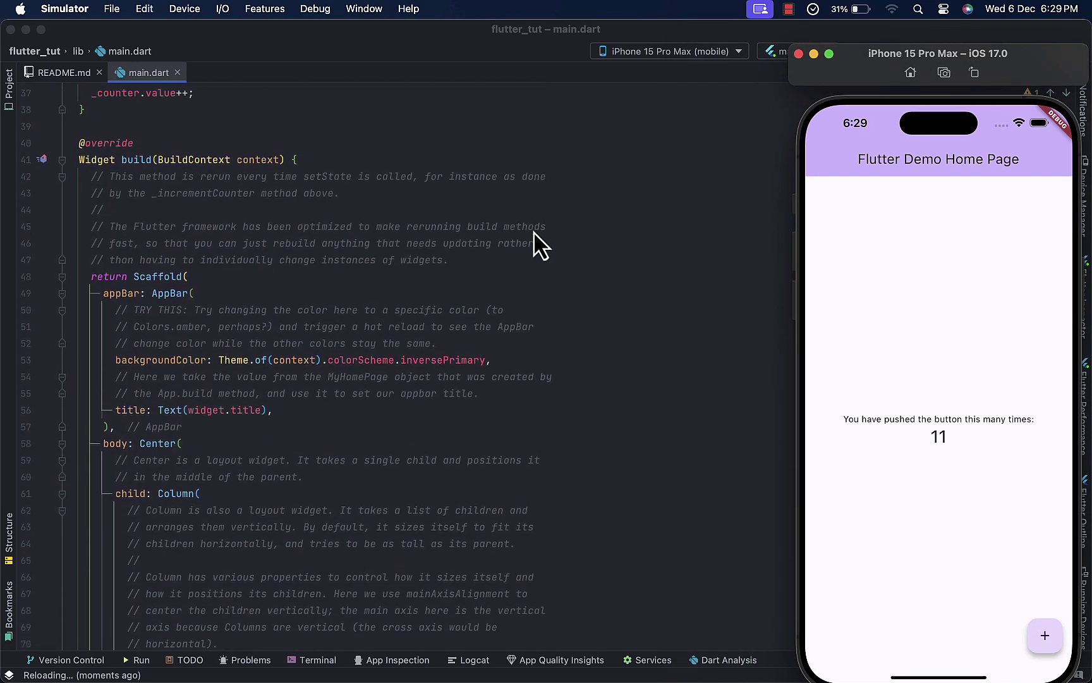
scroll(537, 244, "up", 5)
scroll(537, 245, "up", 3)
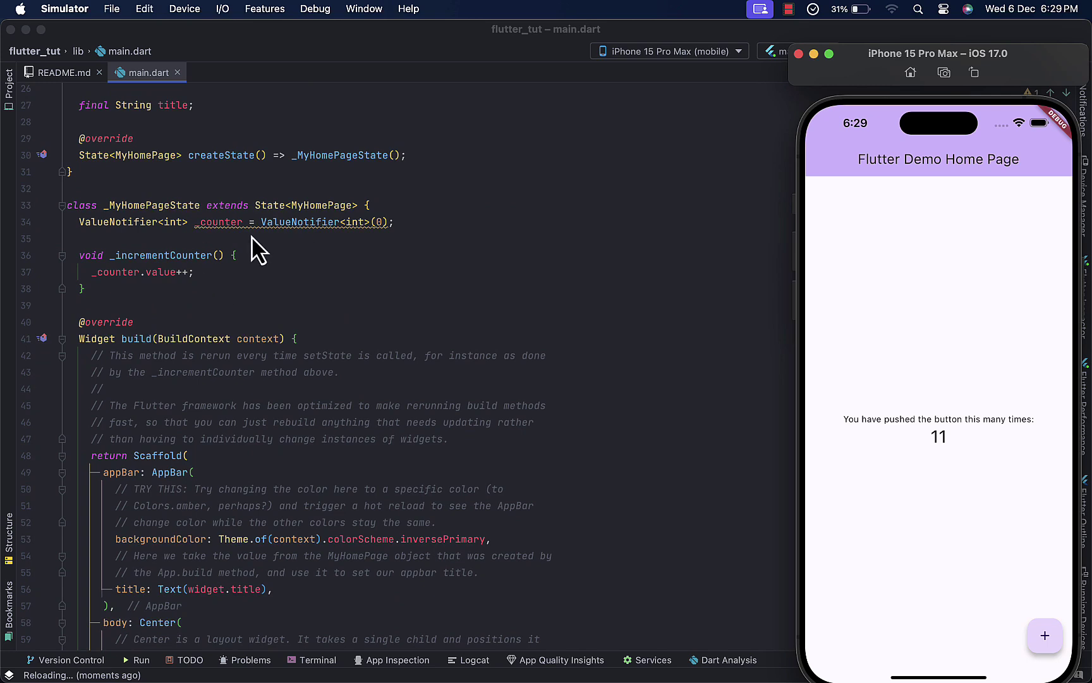
- Apply the 'Make final' quick-fix, declaring _counter as final ValueNotifier<int>
left_click(295, 255)
mouse_move(313, 223)
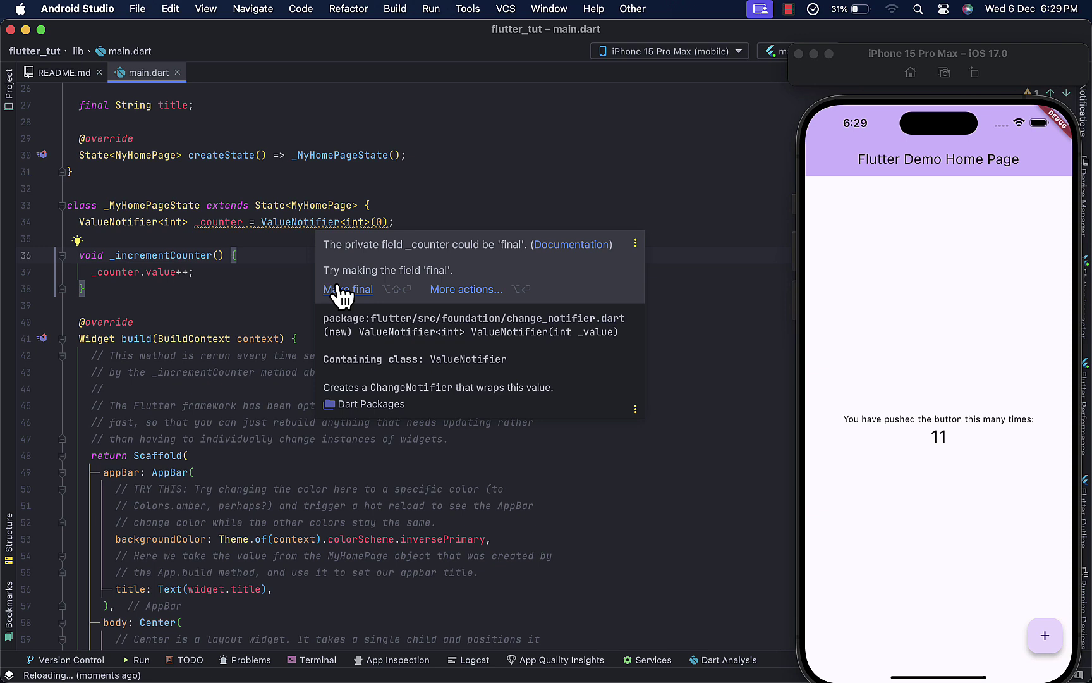
left_click(340, 290)
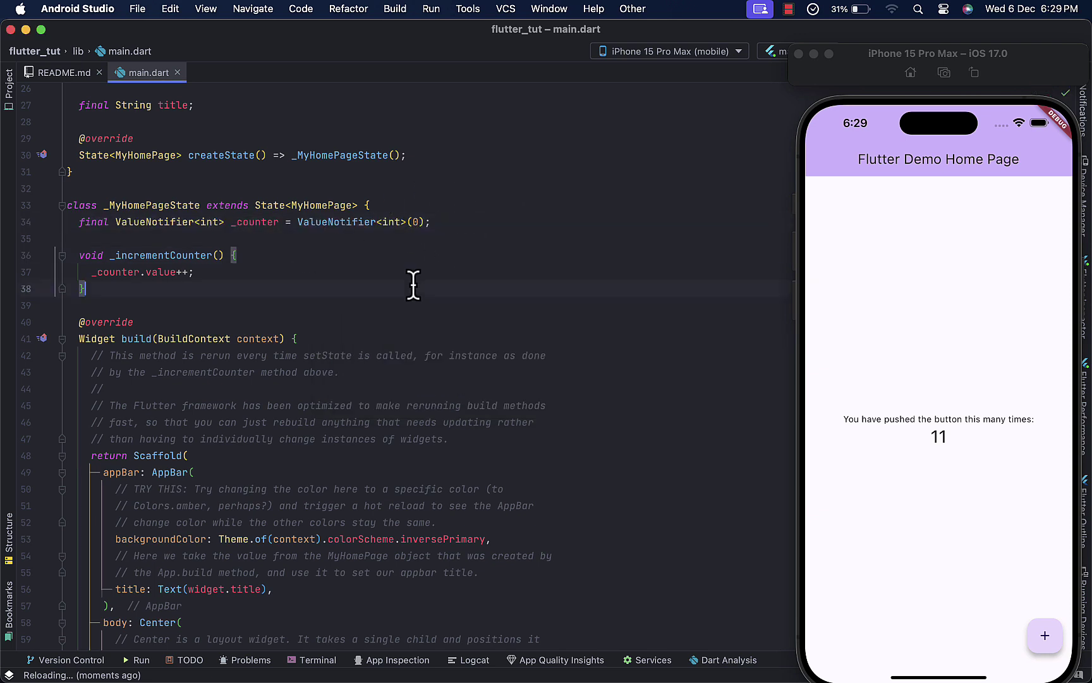
left_click(266, 224)
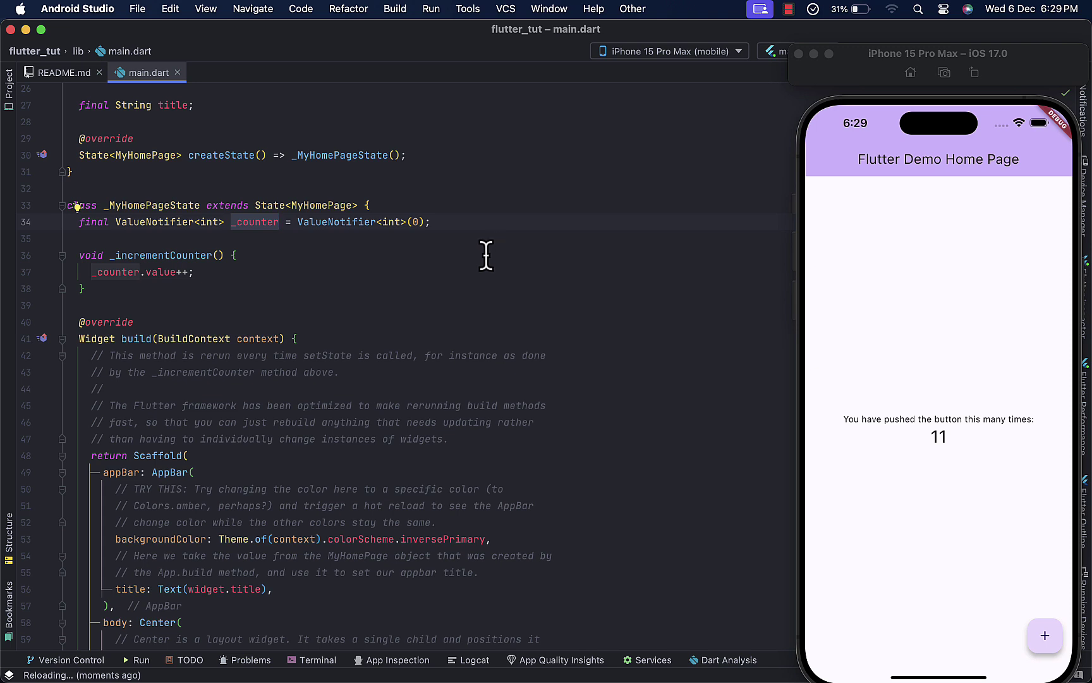
left_click(207, 275)
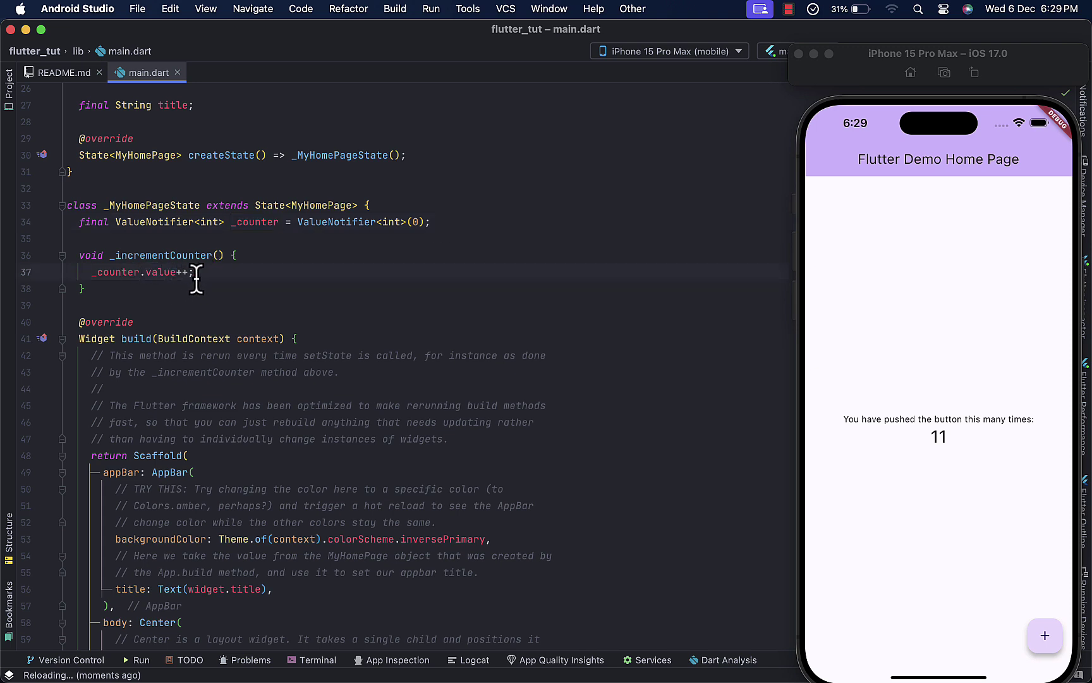
scroll(166, 274, "down", 5)
scroll(197, 276, "down", 6)
scroll(197, 276, "down", 4)
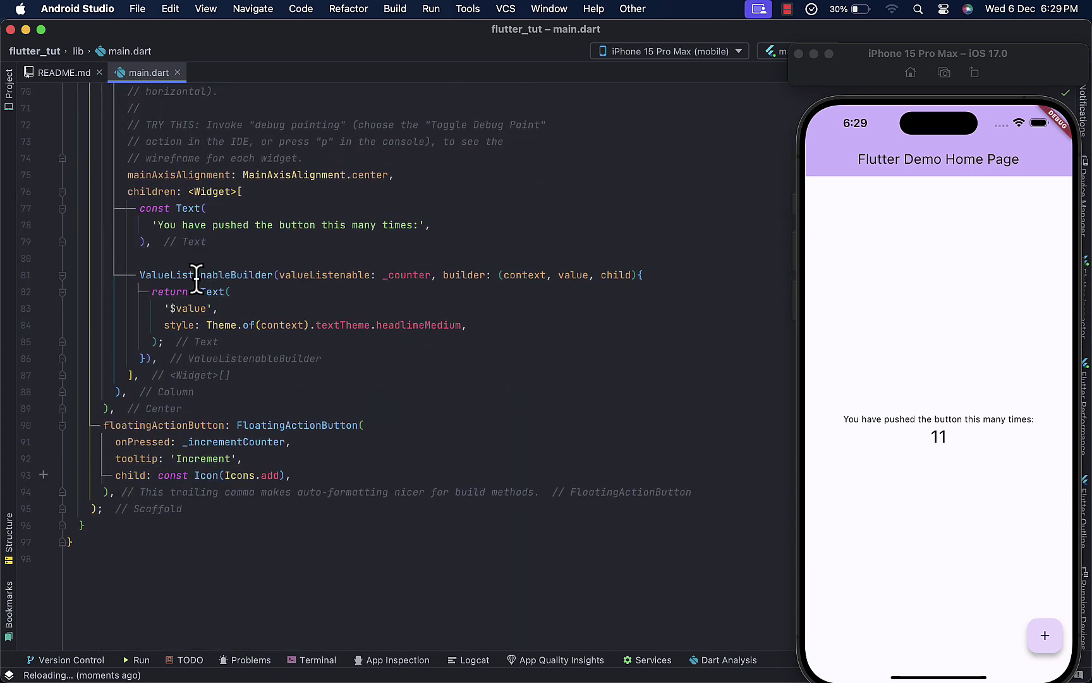
left_click_drag(137, 274, 183, 361)
left_click(272, 373)
left_click_drag(848, 82, 815, 73)
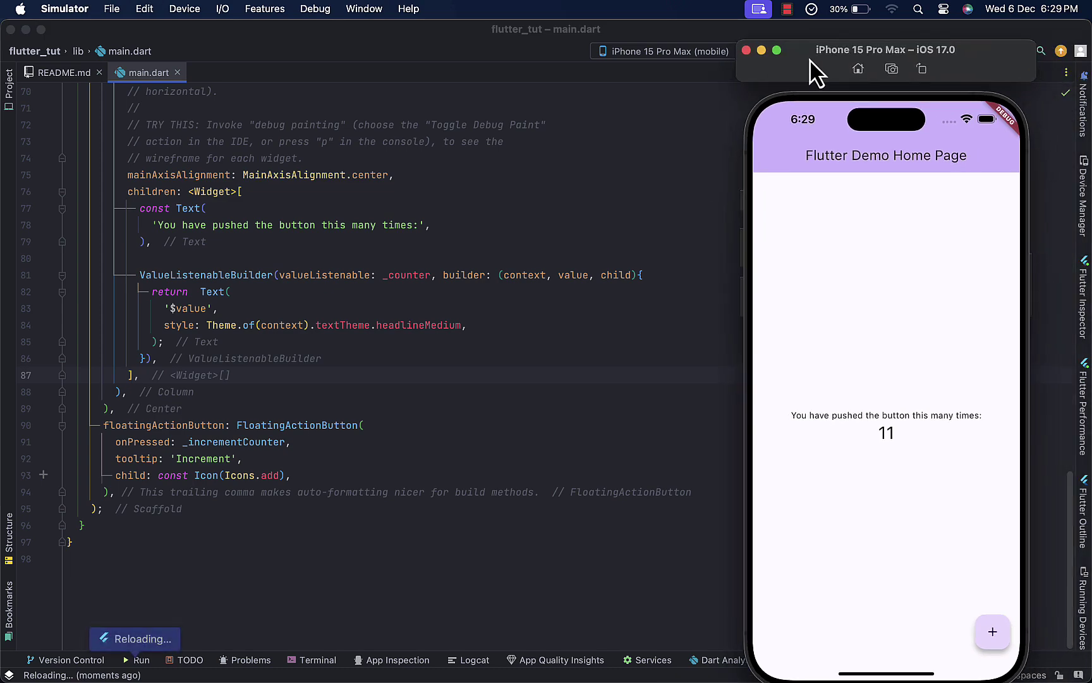
left_click(787, 10)
left_click(804, 35)
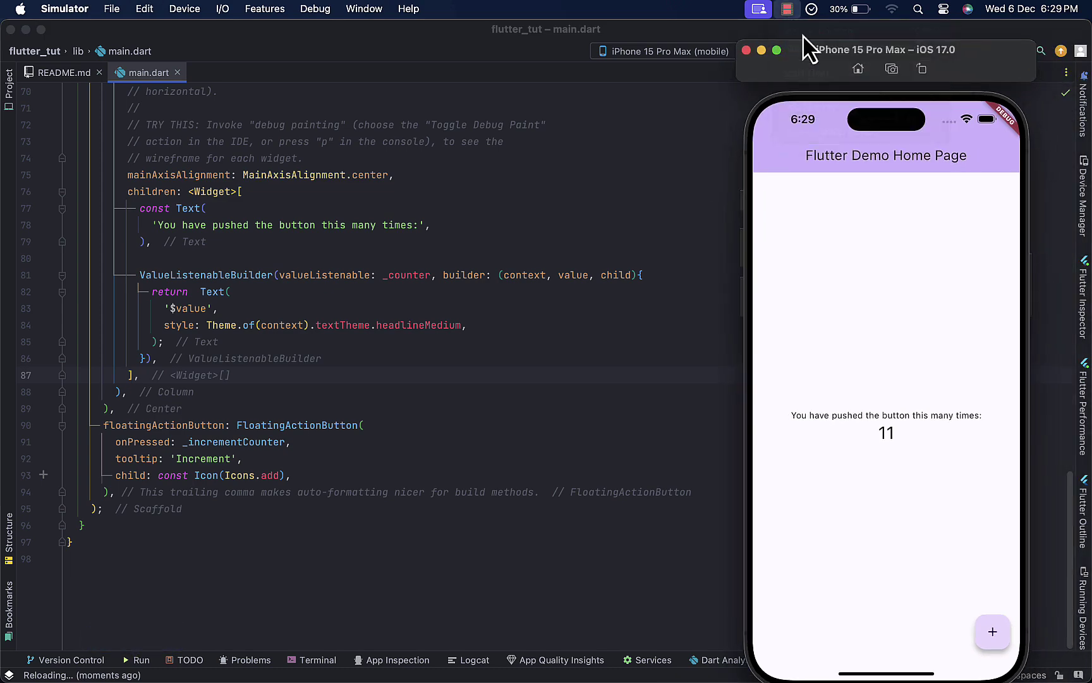